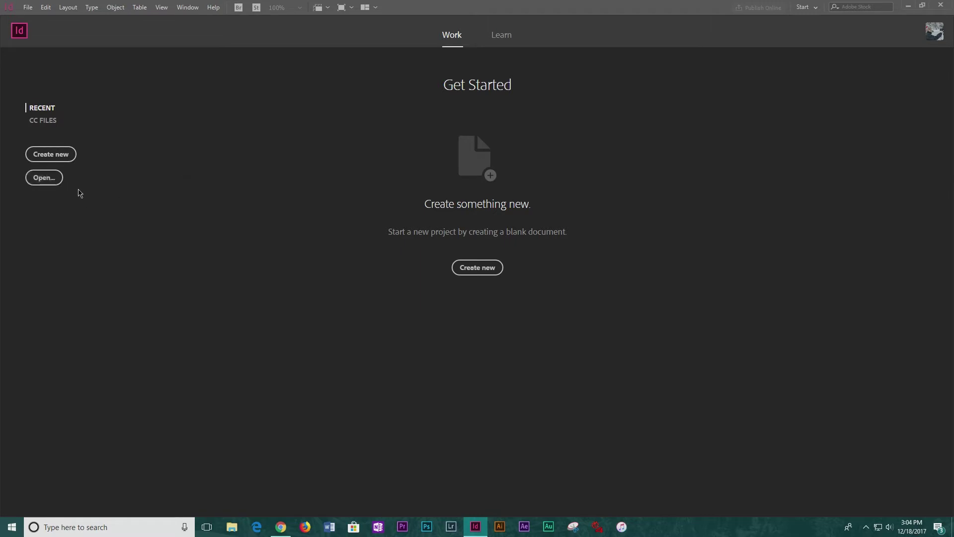
- Dismiss the Open dialog and start a new document from the Print presets
{"action": "left_click", "coordinate": [55, 182]}
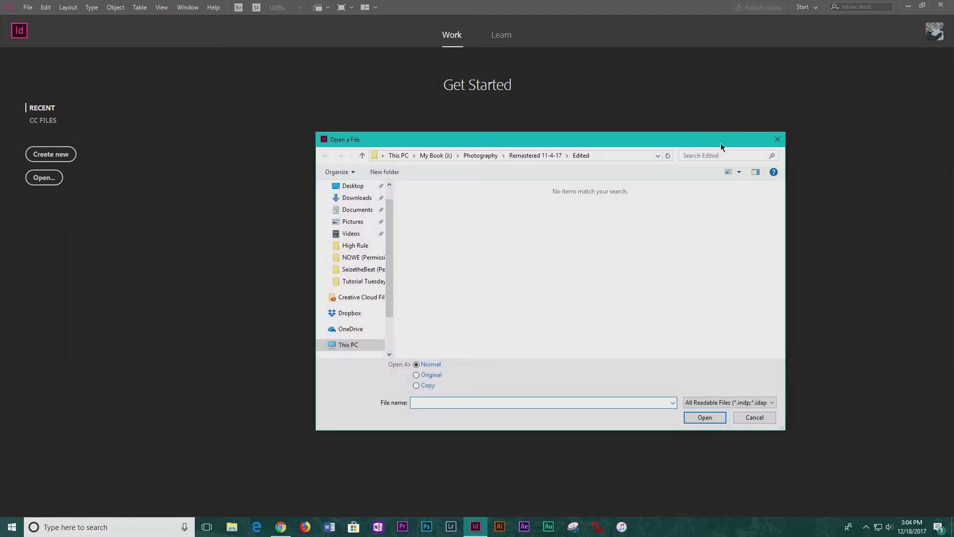
{"action": "left_click", "coordinate": [777, 140]}
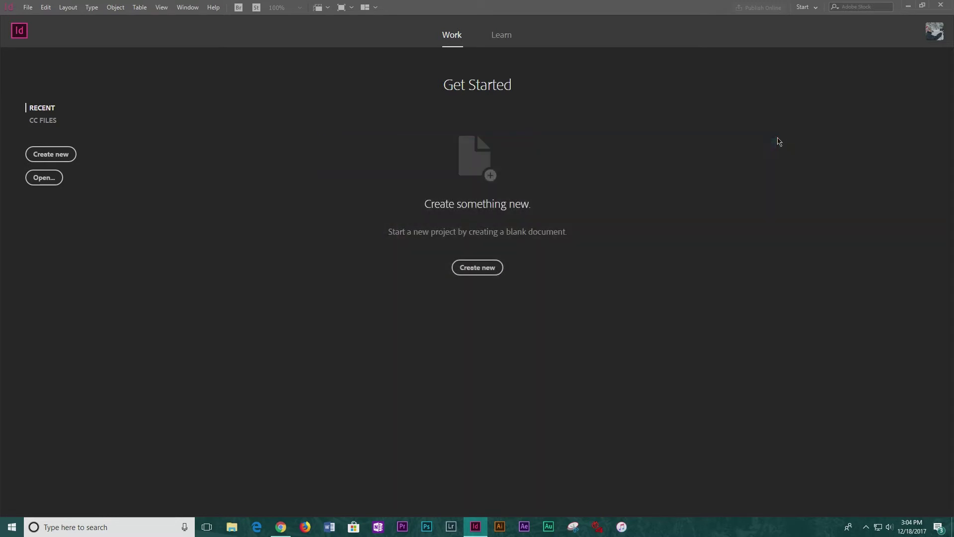
{"action": "left_click", "coordinate": [47, 155]}
{"action": "left_click_drag", "start_coordinate": [600, 74], "coordinate": [386, 82]}
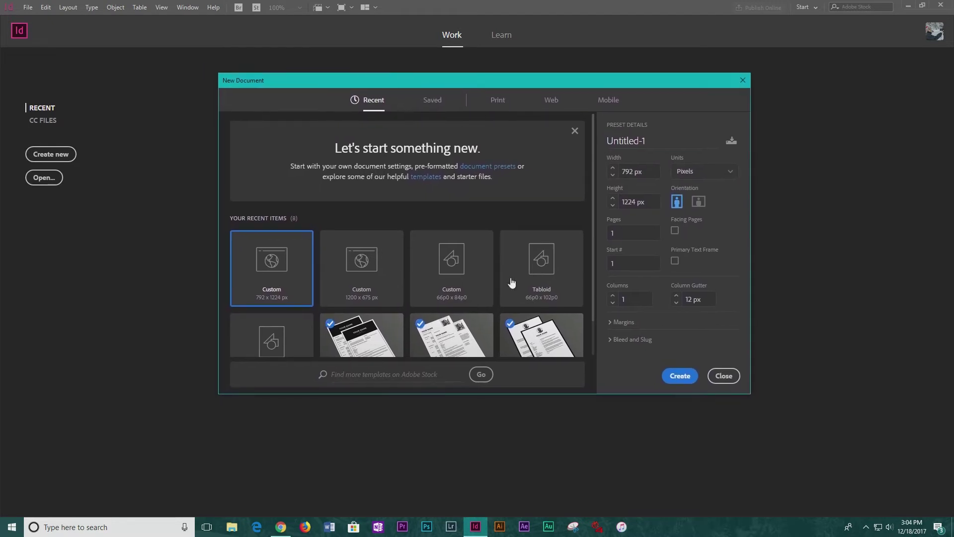
{"action": "left_click", "coordinate": [497, 100]}
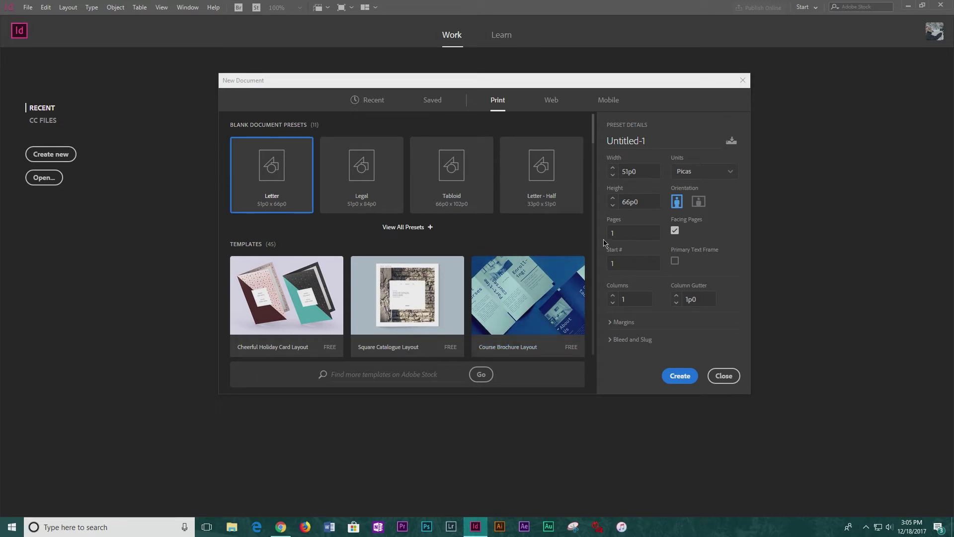
- Set units to inches, width 11 in and height 17 in, and create the document
{"action": "left_click", "coordinate": [635, 172]}
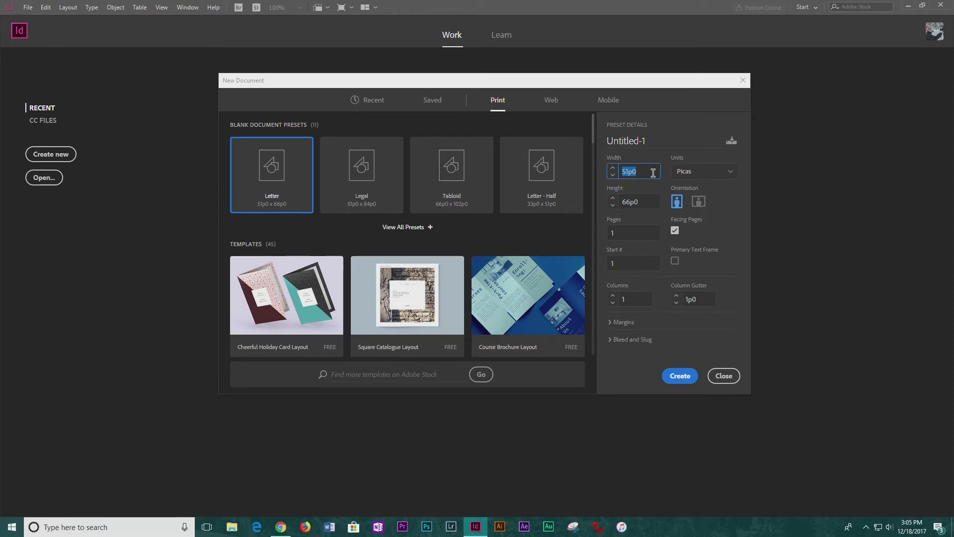
{"action": "left_click", "coordinate": [690, 174]}
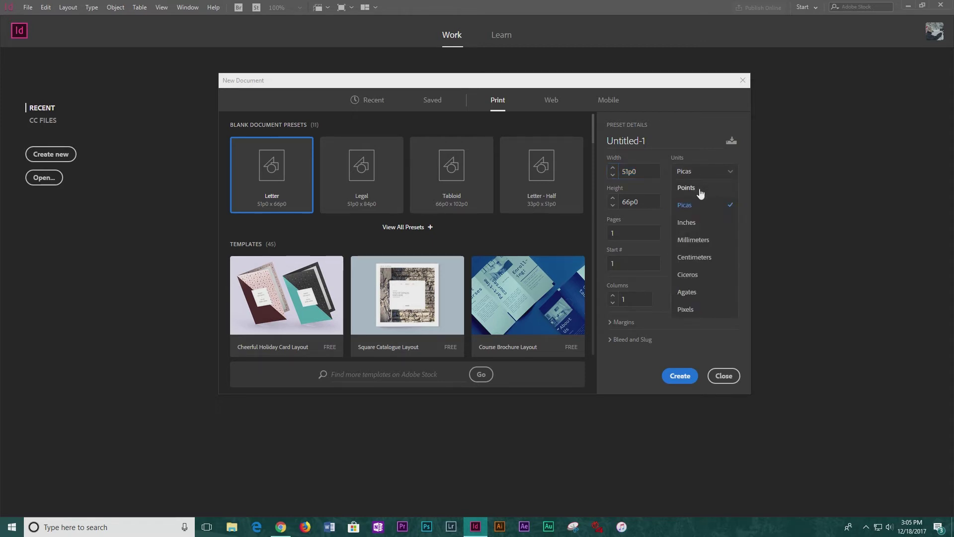
{"action": "left_click", "coordinate": [691, 222]}
{"action": "left_click", "coordinate": [637, 171]}
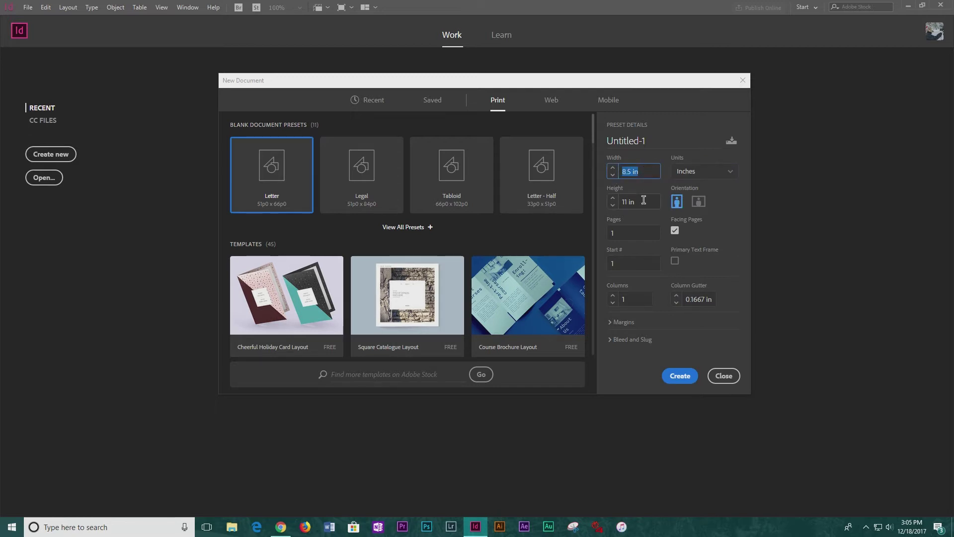
{"action": "type", "text": "11"}
{"action": "key", "text": "Tab"}
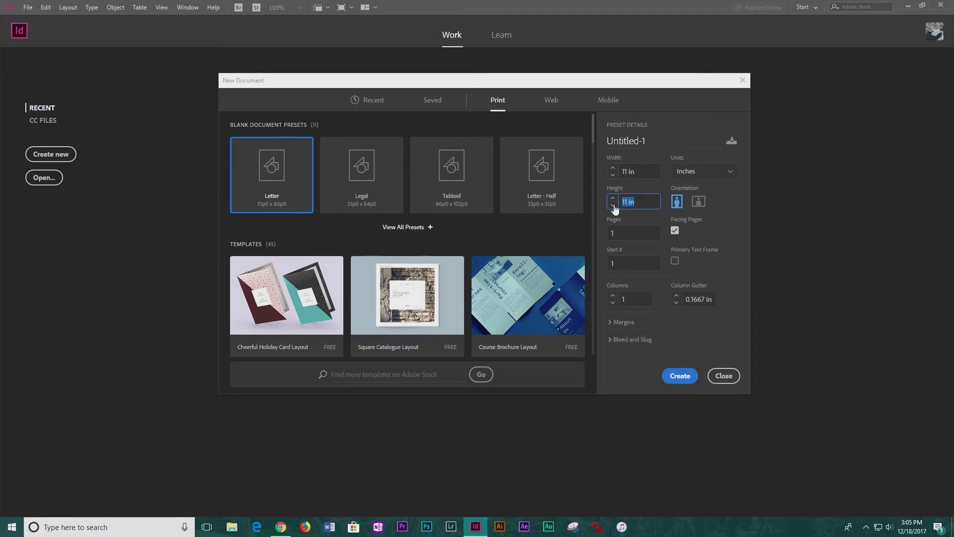
{"action": "type", "text": "17"}
{"action": "left_click", "coordinate": [683, 377]}
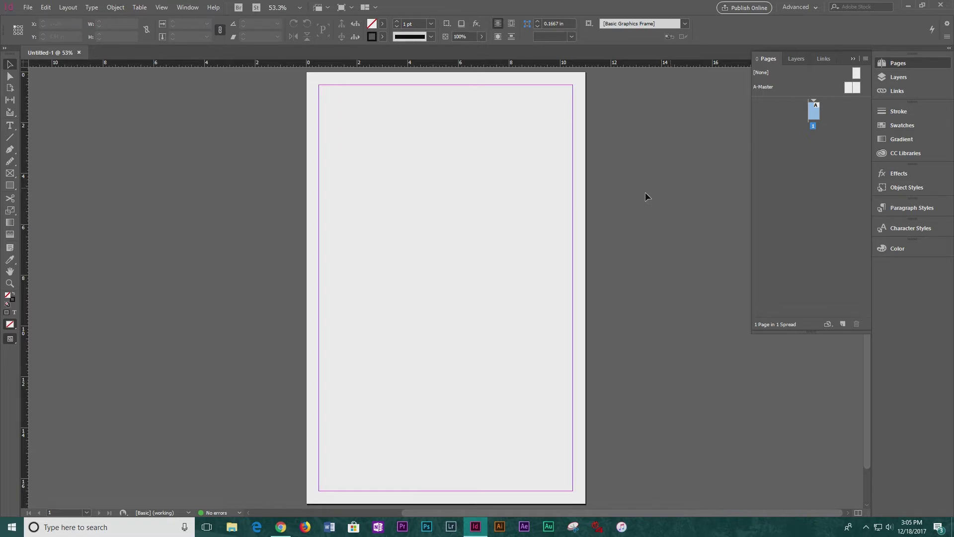
- Add a page with Layout > Pages > Add Page
{"action": "left_click", "coordinate": [68, 7]}
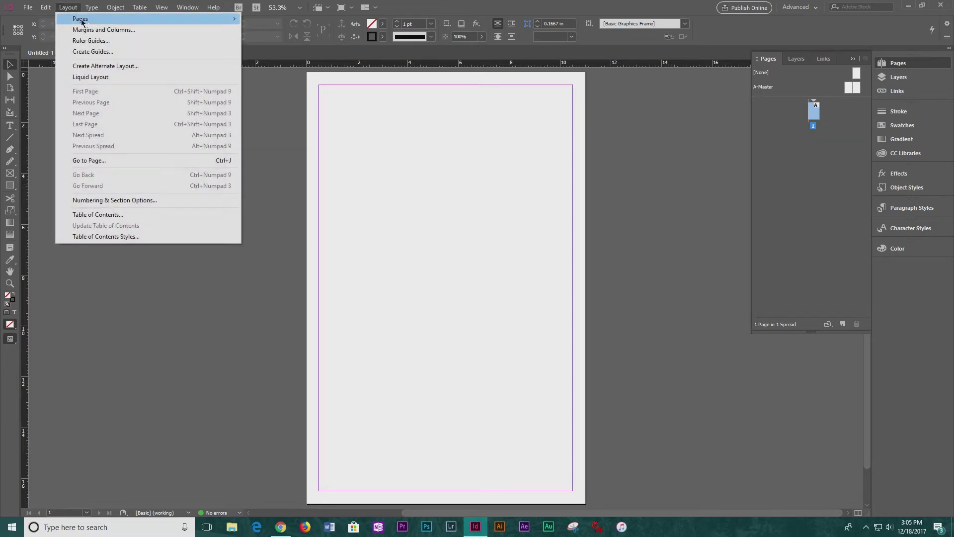
{"action": "mouse_move", "coordinate": [68, 7]}
{"action": "mouse_move", "coordinate": [238, 21]}
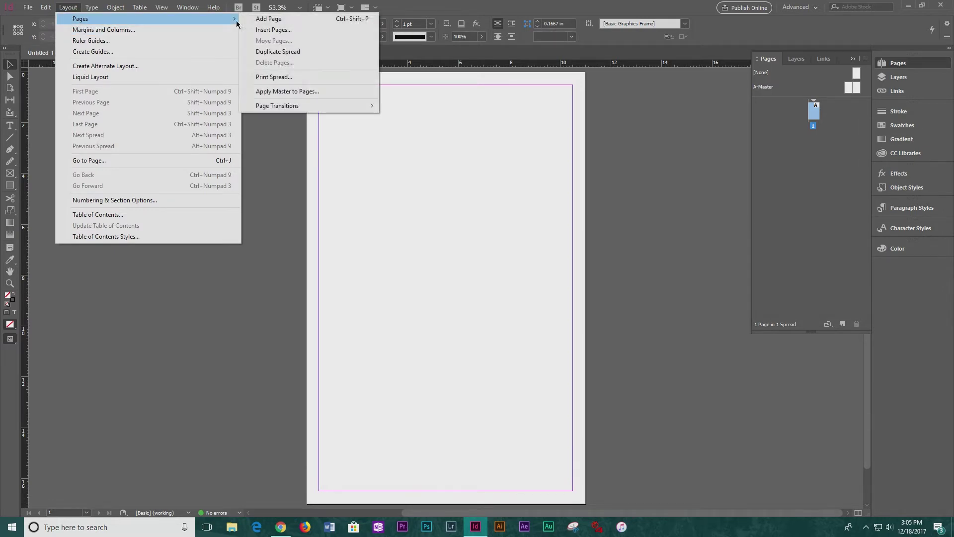
{"action": "left_click", "coordinate": [273, 18]}
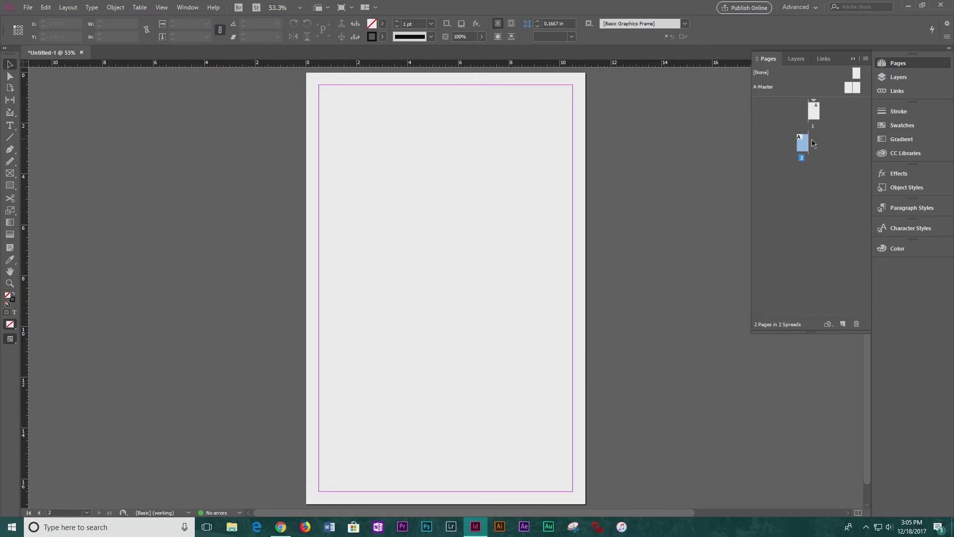
- Return to page 1 in the Pages panel and scroll it into view
{"action": "scroll", "coordinate": [490, 258], "scroll_direction": "up", "scroll_amount": 5}
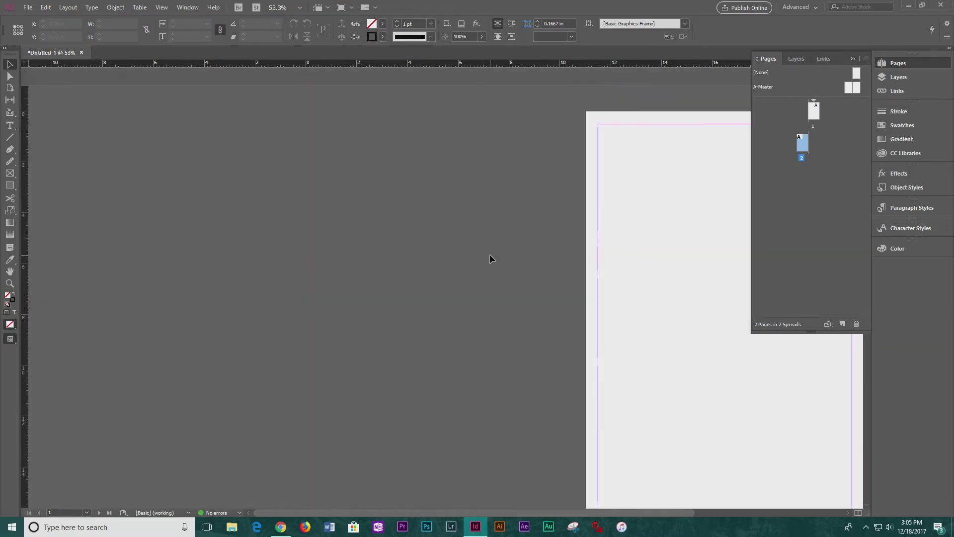
{"action": "left_click", "coordinate": [815, 119]}
{"action": "left_click_drag", "start_coordinate": [323, 515], "coordinate": [469, 499]}
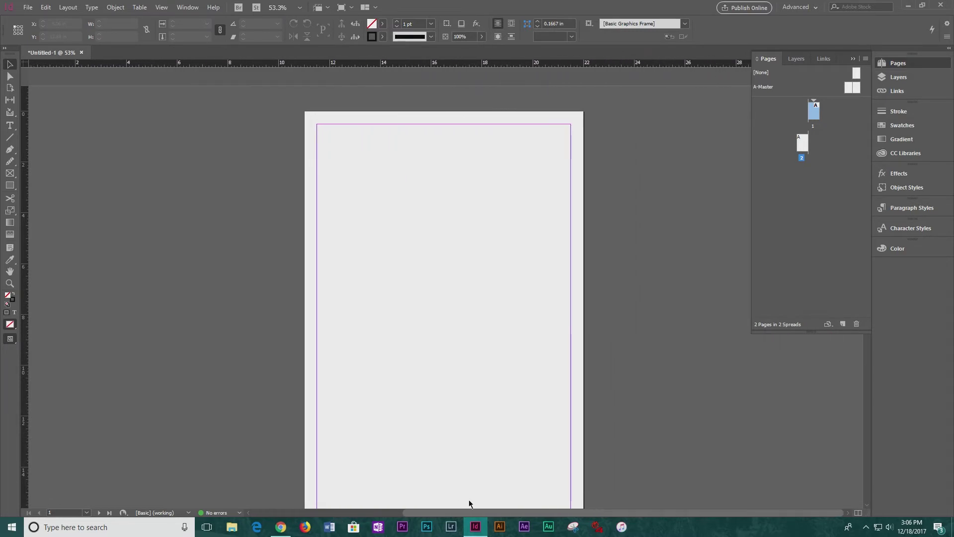
{"action": "scroll", "coordinate": [412, 321], "scroll_direction": "down", "scroll_amount": 3}
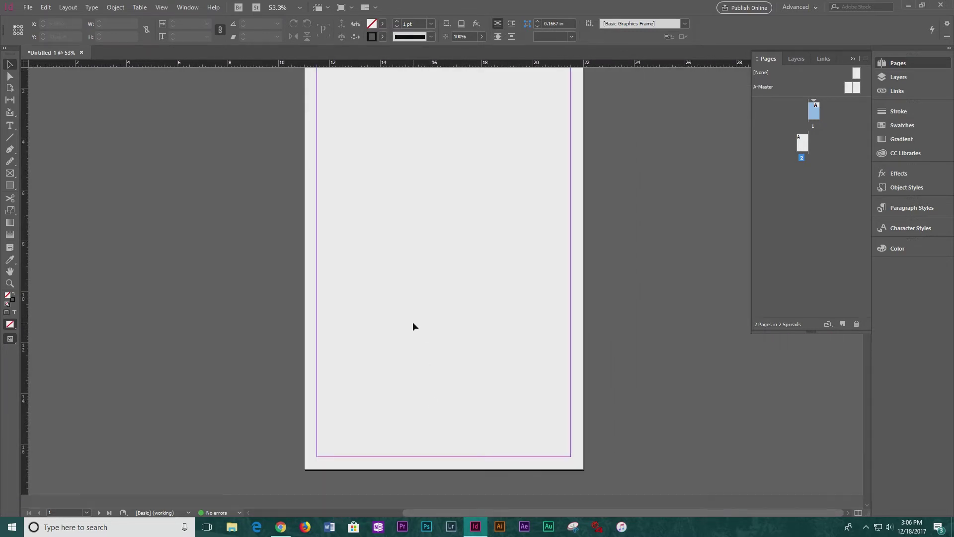
{"action": "scroll", "coordinate": [405, 343], "scroll_direction": "up", "scroll_amount": 1}
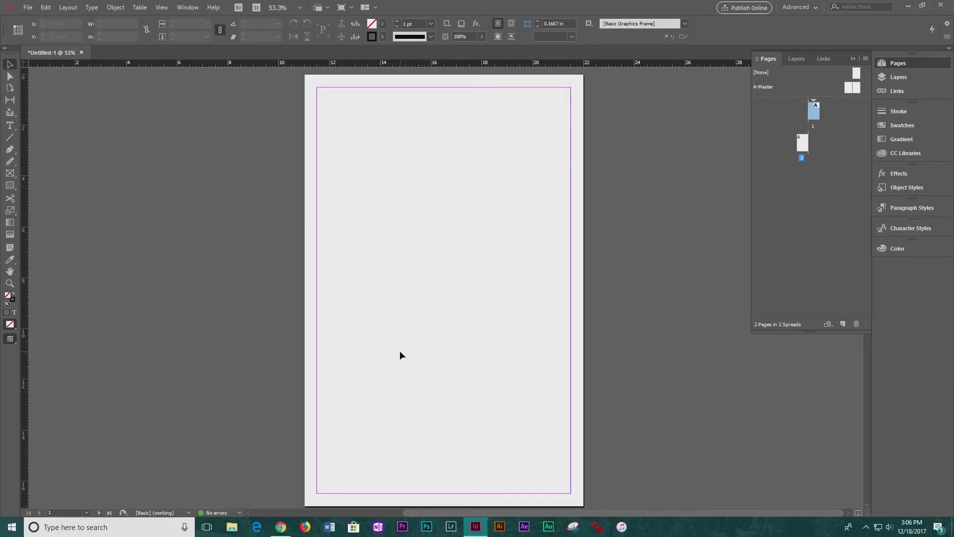
{"action": "left_click", "coordinate": [9, 65]}
{"action": "left_click", "coordinate": [8, 188]}
{"action": "mouse_move", "coordinate": [335, 136]}
{"action": "left_mouse_down"}
{"action": "mouse_move", "coordinate": [385, 192]}
{"action": "mouse_move", "coordinate": [507, 275]}
{"action": "left_mouse_up"}
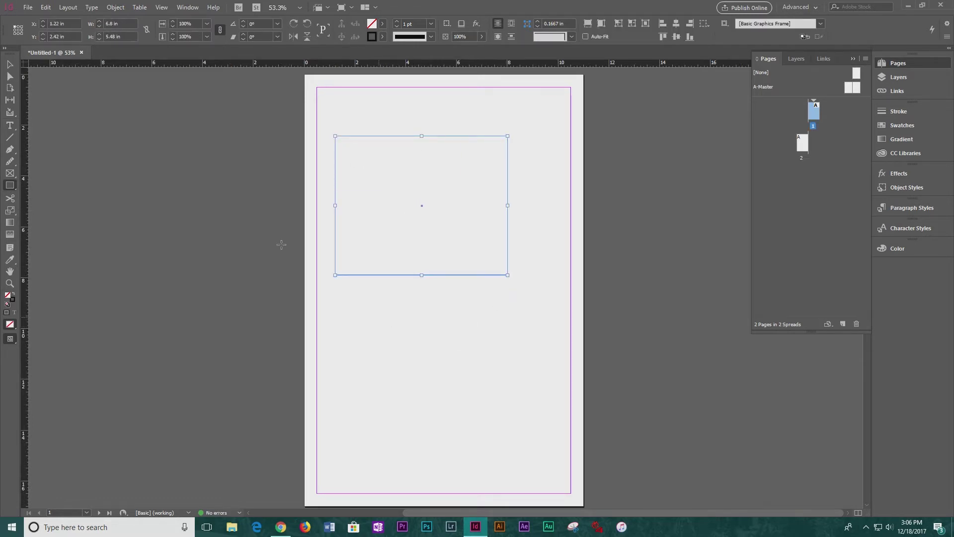
{"action": "left_click", "coordinate": [10, 65]}
{"action": "left_click_drag", "start_coordinate": [358, 153], "coordinate": [398, 189]}
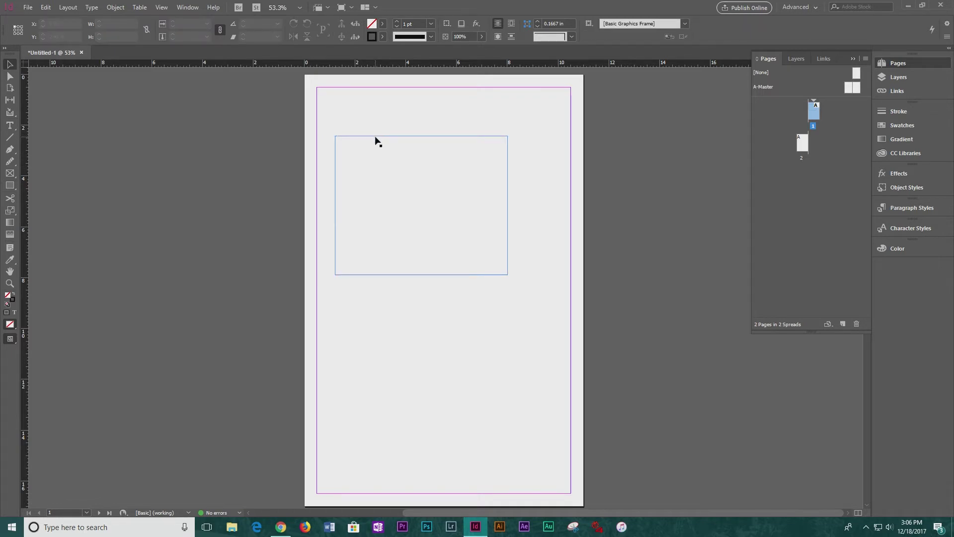
{"action": "left_click", "coordinate": [374, 136]}
{"action": "left_click_drag", "start_coordinate": [374, 136], "coordinate": [436, 288]}
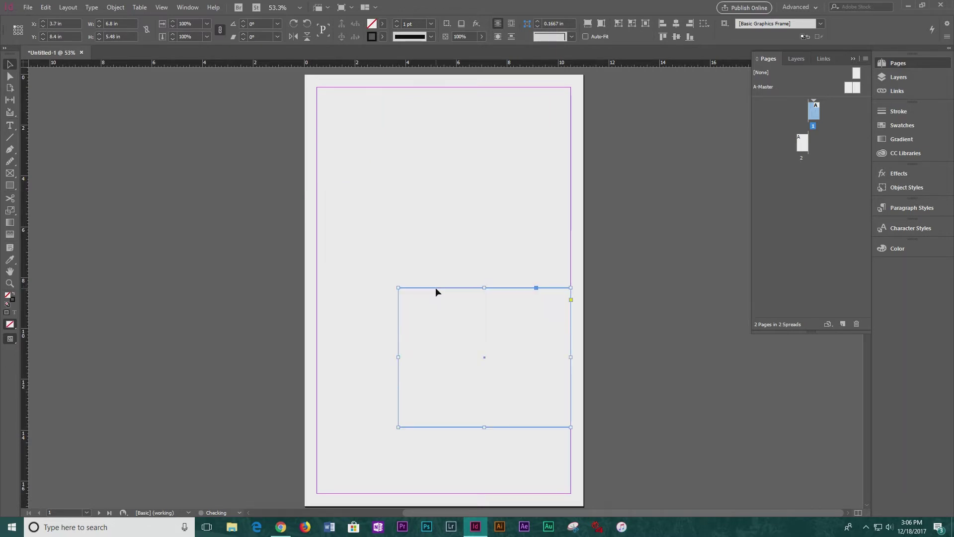
{"action": "key", "text": "Delete"}
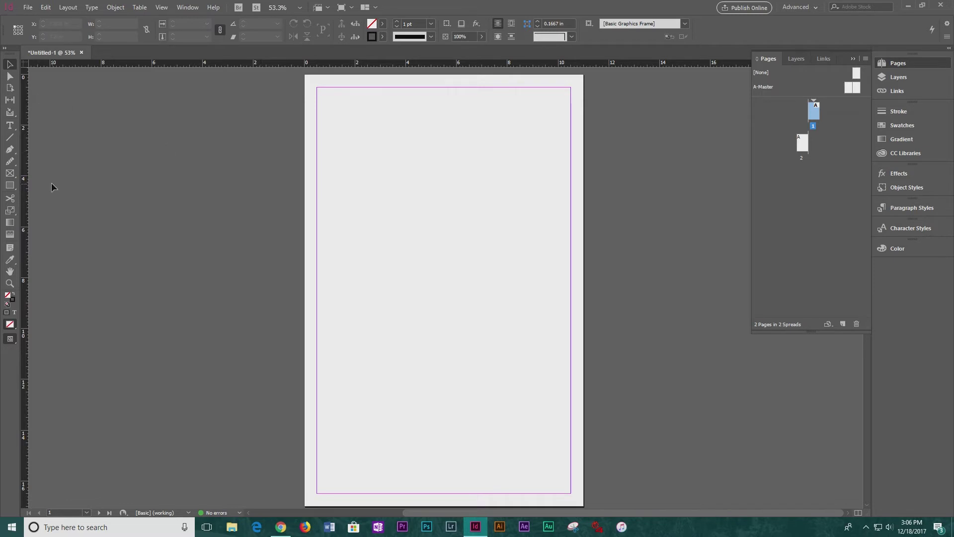
- Draw a square frame at the top left and a circle at the top right
{"action": "left_click", "coordinate": [8, 187]}
{"action": "left_click_drag", "start_coordinate": [324, 99], "coordinate": [416, 183]}
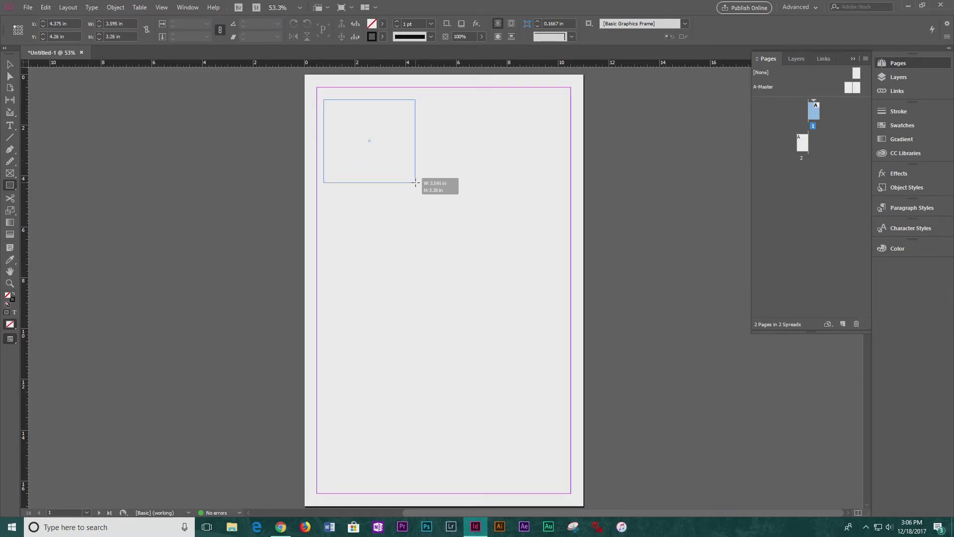
{"action": "mouse_move", "coordinate": [415, 183]}
{"action": "left_mouse_down"}
{"action": "mouse_move", "coordinate": [458, 213]}
{"action": "mouse_move", "coordinate": [475, 206]}
{"action": "mouse_move", "coordinate": [428, 215]}
{"action": "mouse_move", "coordinate": [379, 209]}
{"action": "mouse_move", "coordinate": [394, 156]}
{"action": "mouse_move", "coordinate": [421, 191]}
{"action": "left_mouse_up"}
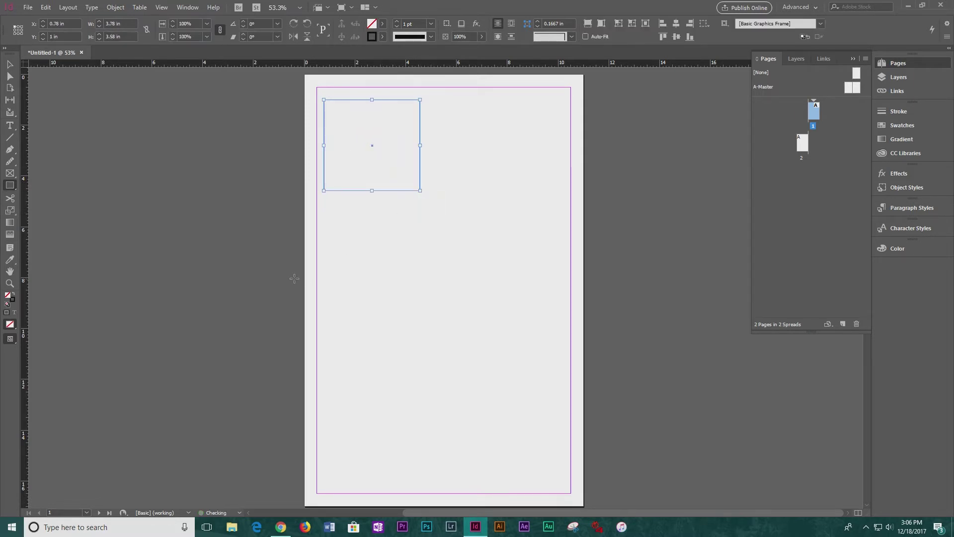
{"action": "left_click", "coordinate": [10, 185]}
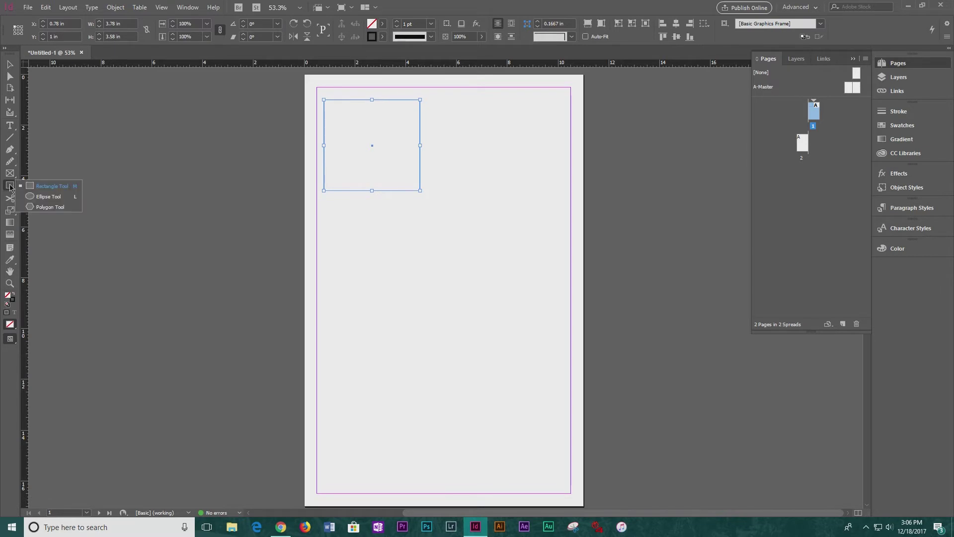
{"action": "left_click", "coordinate": [26, 197]}
{"action": "left_click_drag", "start_coordinate": [460, 112], "coordinate": [558, 209]}
- Draw two stars side by side below the square with the Polygon tool
{"action": "left_click", "coordinate": [10, 185]}
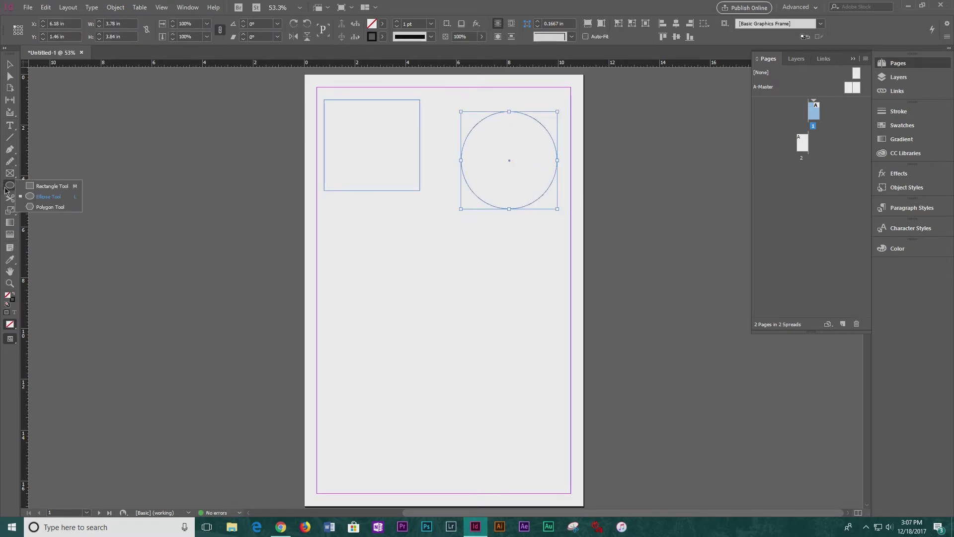
{"action": "left_click", "coordinate": [43, 204]}
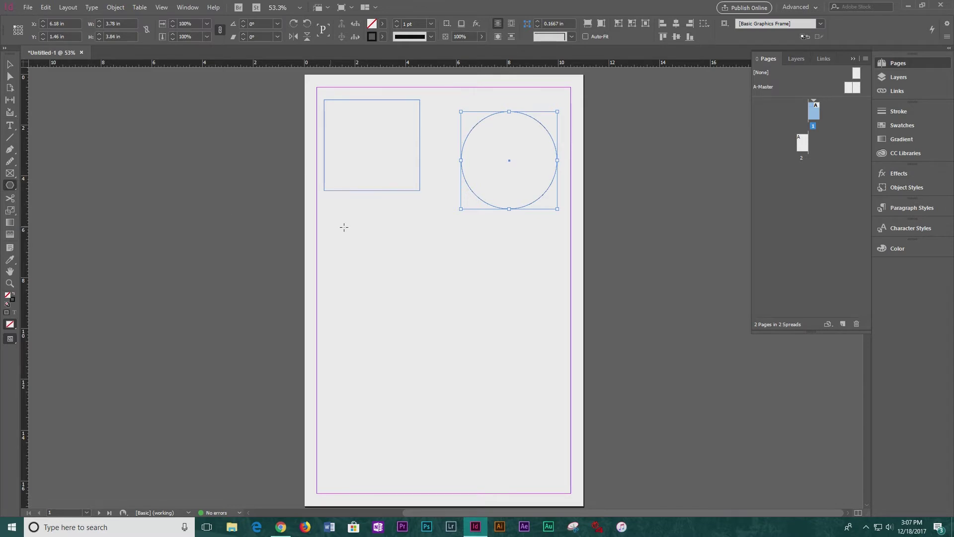
{"action": "left_click_drag", "start_coordinate": [352, 228], "coordinate": [448, 326]}
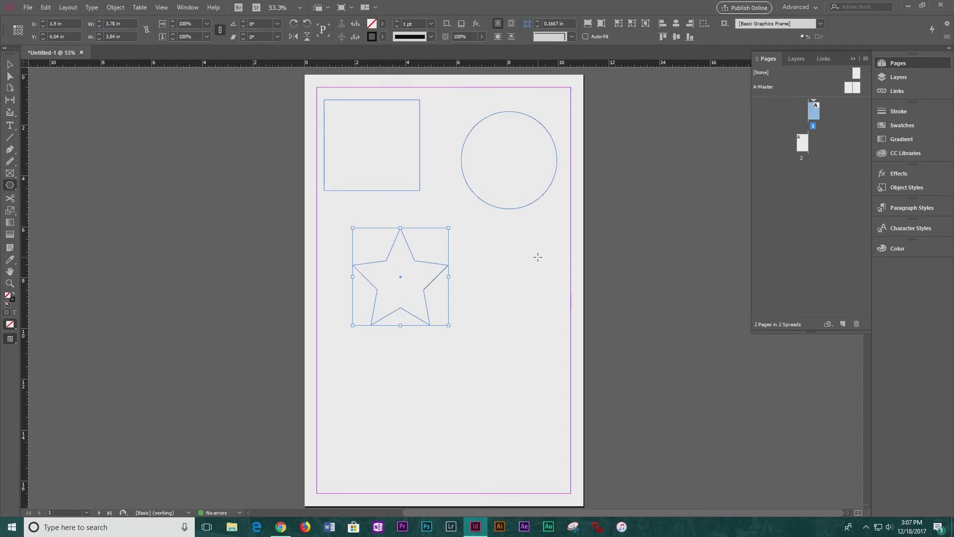
{"action": "left_click_drag", "start_coordinate": [557, 228], "coordinate": [452, 328]}
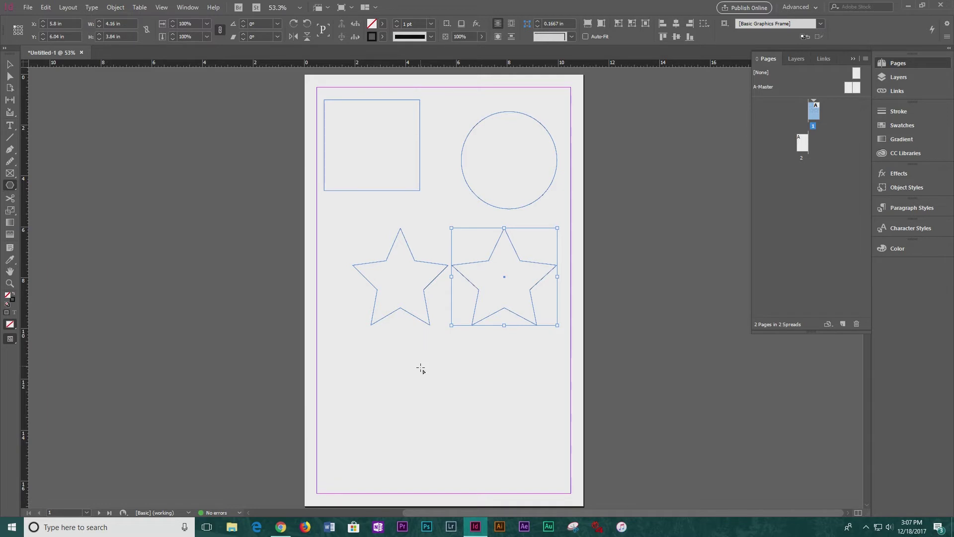
- Delete the right star, then the rectangle, circle and remaining star
{"action": "left_click", "coordinate": [9, 63]}
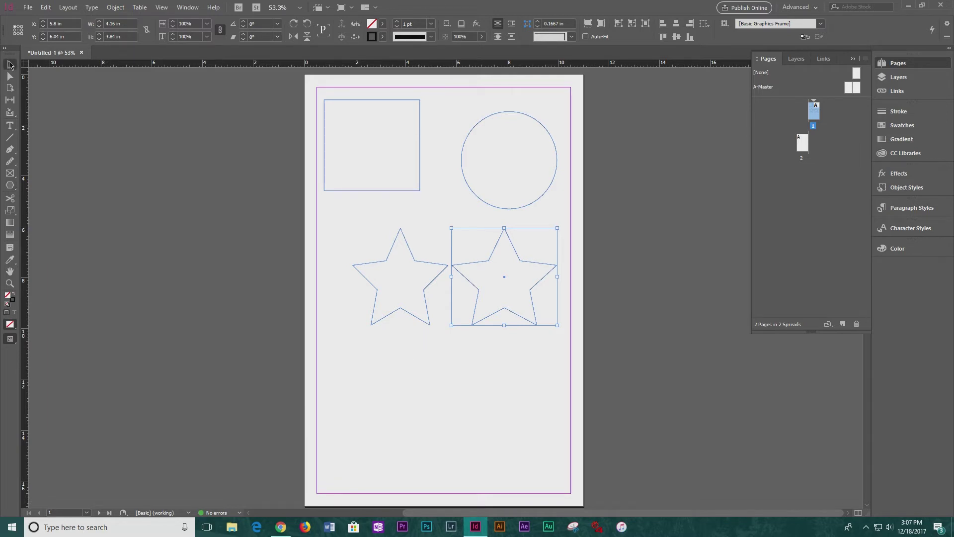
{"action": "key", "text": "Delete"}
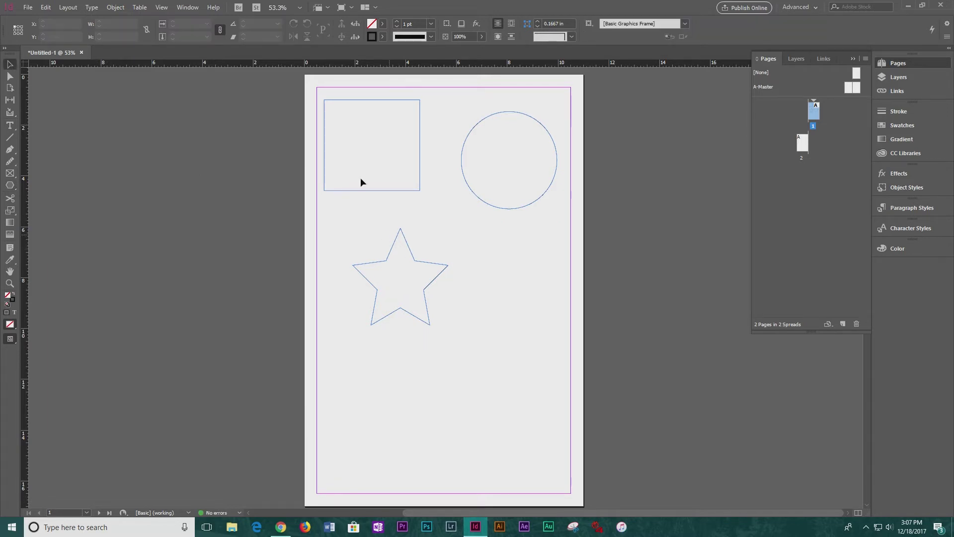
{"action": "left_click_drag", "start_coordinate": [313, 98], "coordinate": [559, 377]}
{"action": "key", "text": "Delete"}
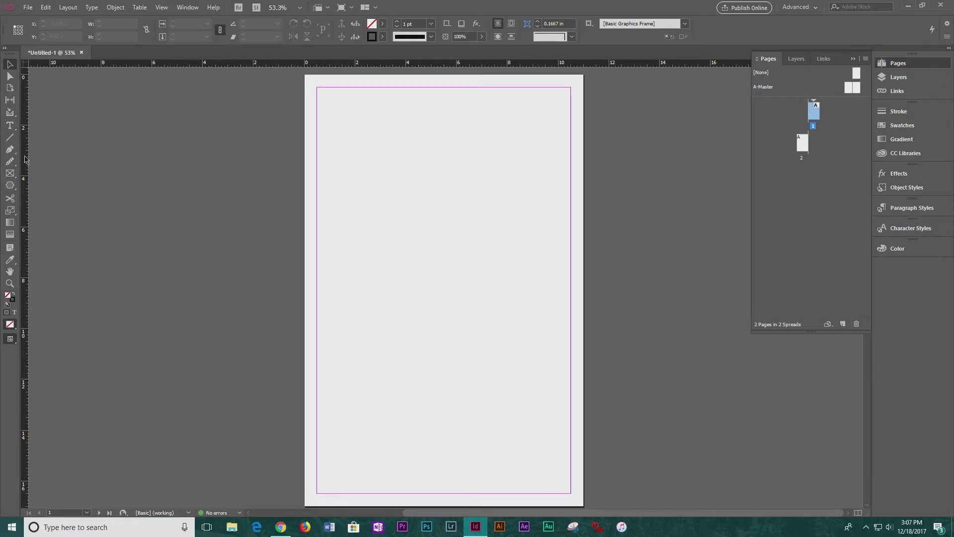
- Draw a text frame near the top and type 'Hello. This is a tutorial.' at 18 pt
{"action": "left_click", "coordinate": [9, 127]}
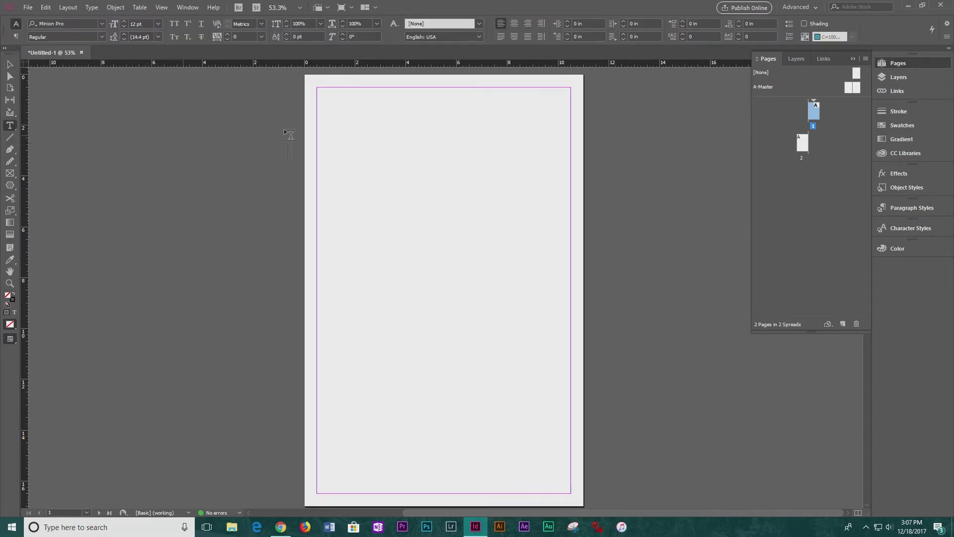
{"action": "left_click_drag", "start_coordinate": [324, 109], "coordinate": [549, 263]}
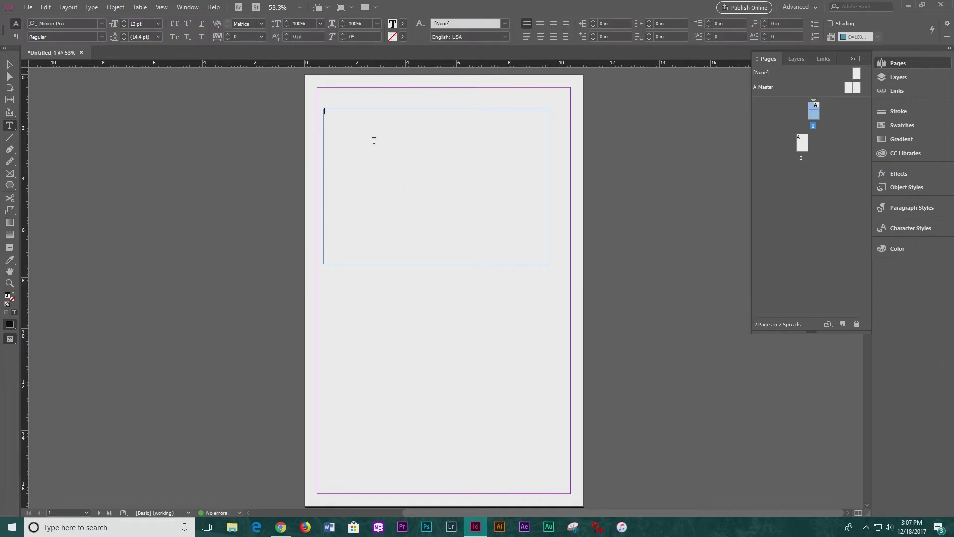
{"action": "left_click", "coordinate": [157, 24]}
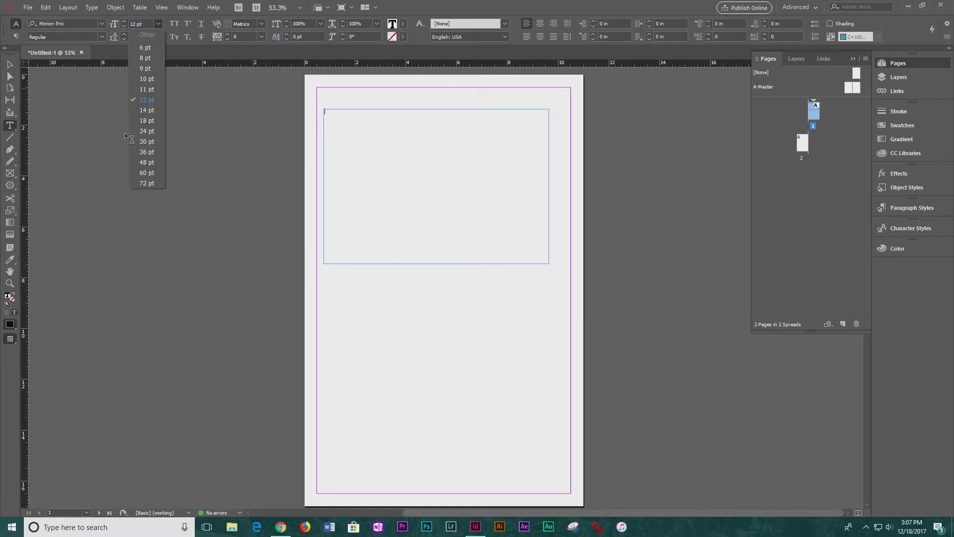
{"action": "left_click", "coordinate": [147, 120]}
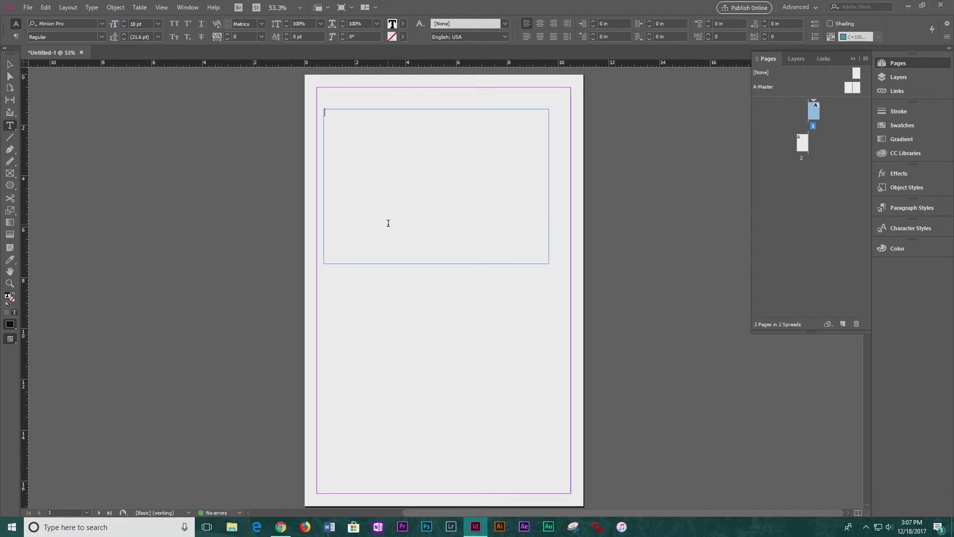
{"action": "type", "text": "Hello. This is a tutorial."}
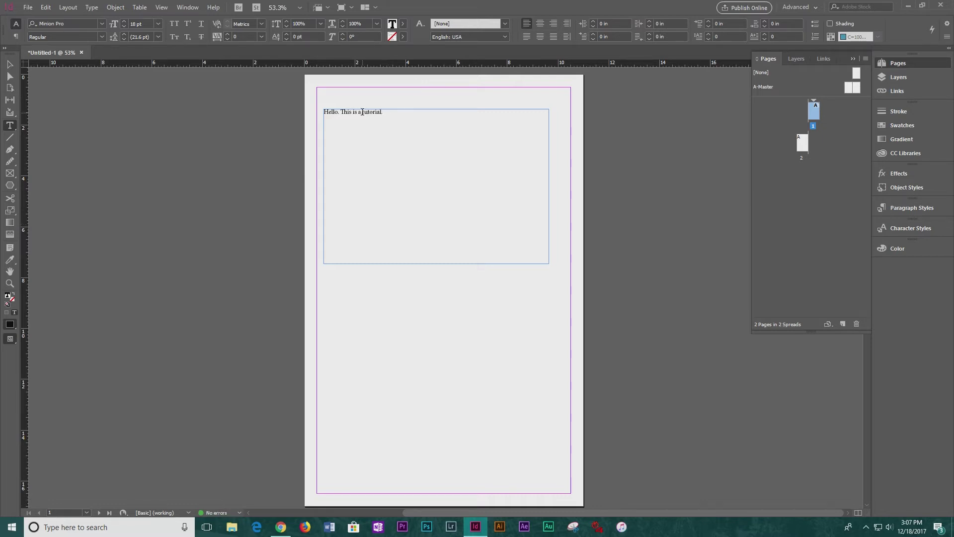
- Fill the text frame with placeholder text from its context menu
{"action": "right_click", "coordinate": [396, 114]}
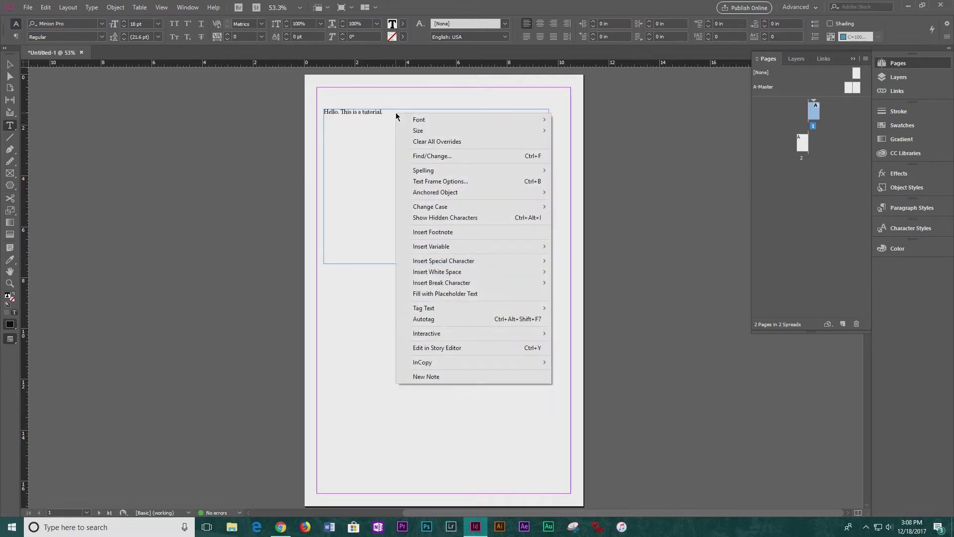
{"action": "mouse_move", "coordinate": [397, 124]}
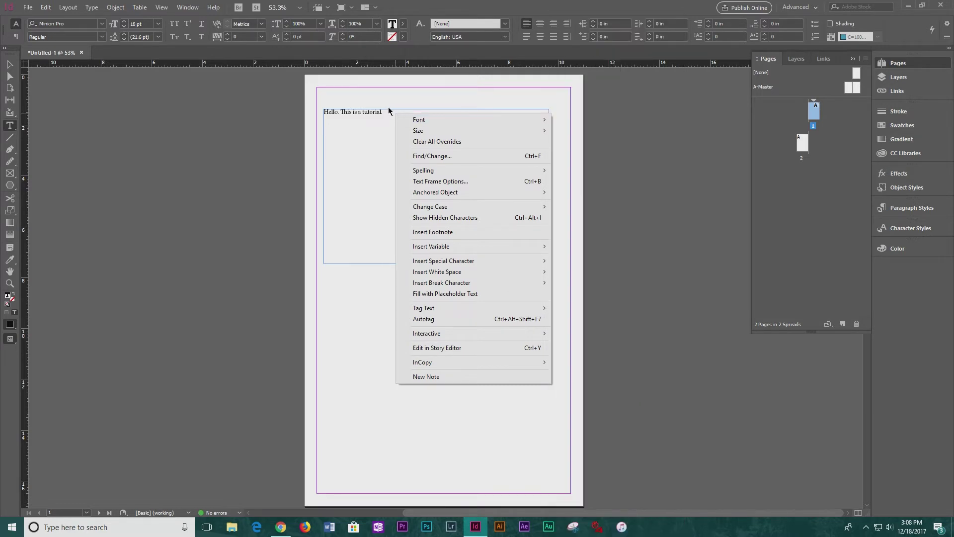
{"action": "left_click", "coordinate": [454, 294]}
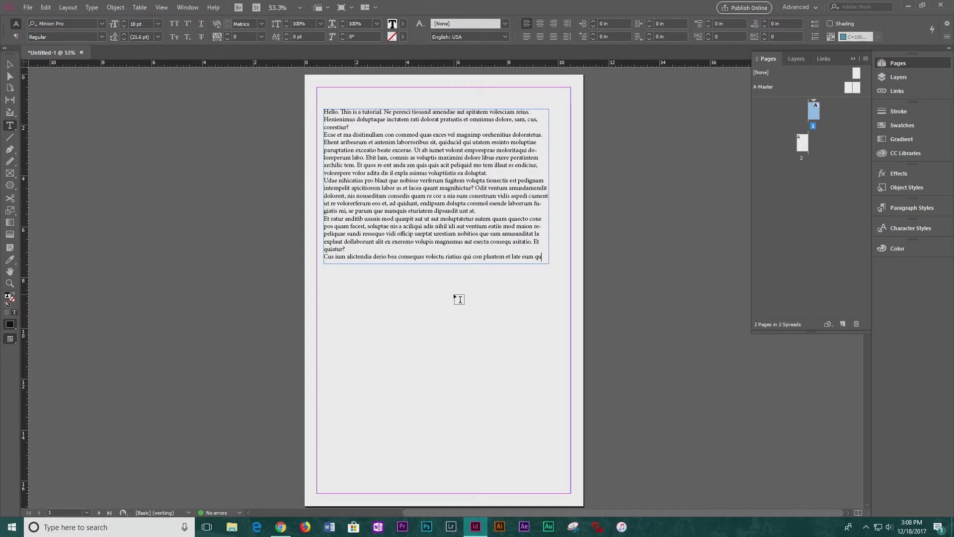
- Move the frame to the top-left margin corner and stretch it to 10 in wide
{"action": "left_click", "coordinate": [9, 64]}
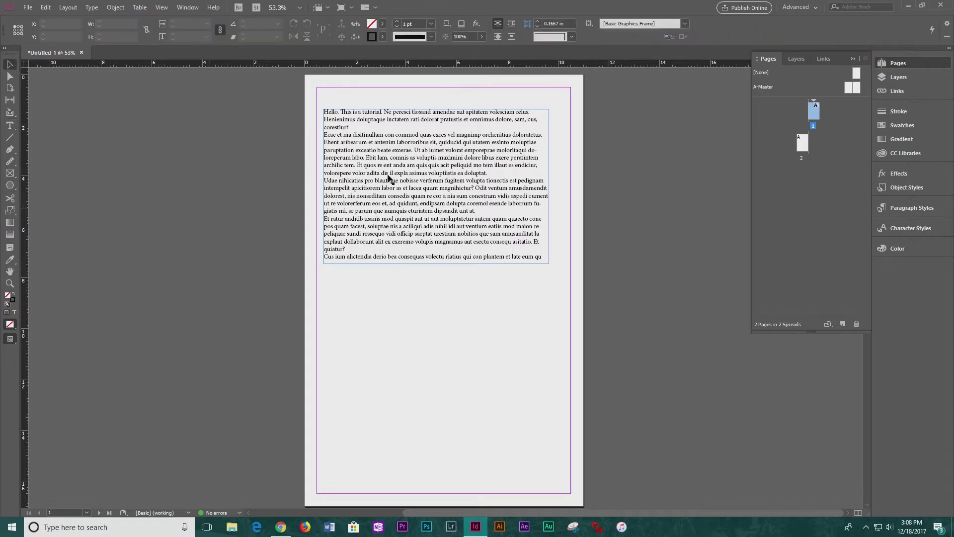
{"action": "left_click", "coordinate": [428, 144]}
{"action": "left_click_drag", "start_coordinate": [395, 159], "coordinate": [388, 150]}
{"action": "left_click_drag", "start_coordinate": [542, 177], "coordinate": [571, 177]}
{"action": "left_click_drag", "start_coordinate": [443, 101], "coordinate": [444, 87]}
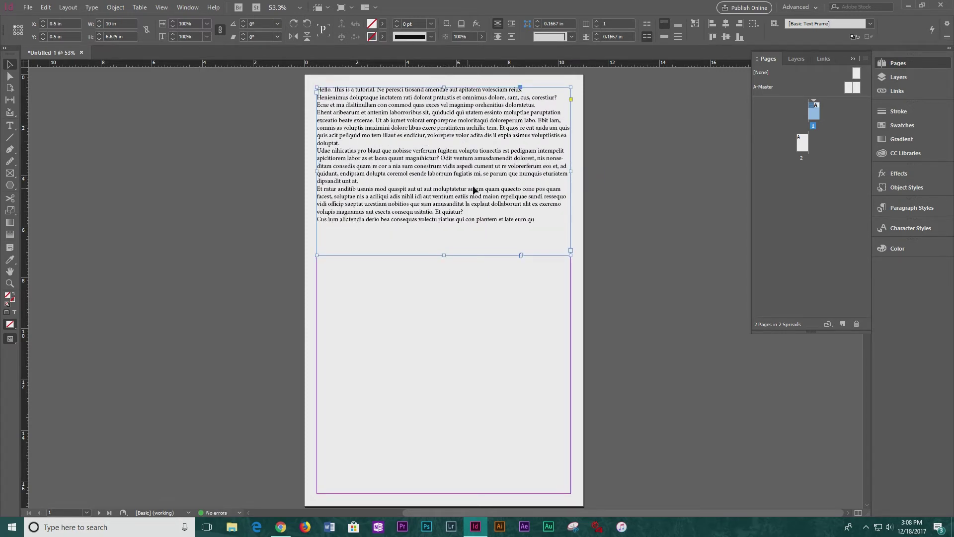
- Set the text frame to 4 columns in the Control panel
{"action": "left_click", "coordinate": [598, 21]}
{"action": "left_click", "coordinate": [598, 21]}
{"action": "left_click", "coordinate": [597, 22]}
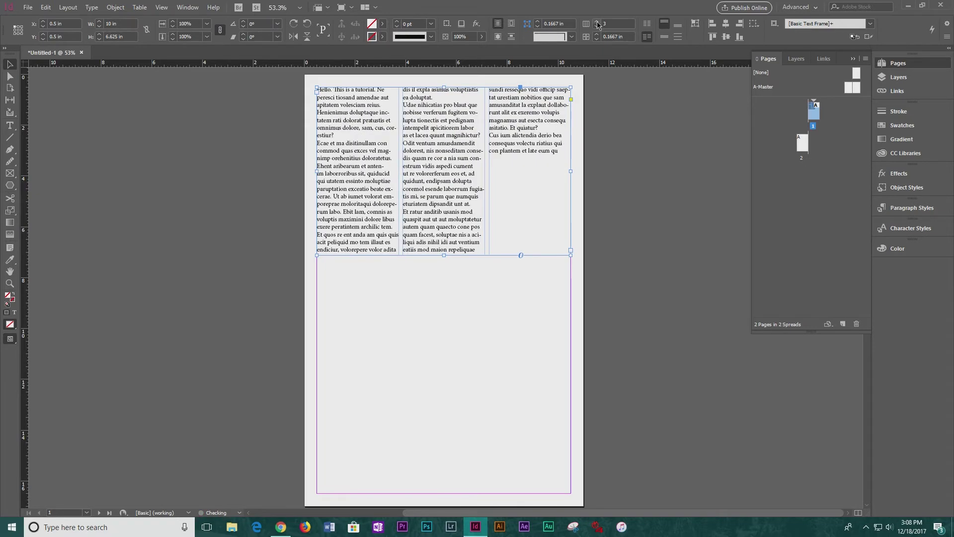
{"action": "left_click", "coordinate": [597, 22]}
{"action": "left_click", "coordinate": [597, 22]}
{"action": "left_click", "coordinate": [598, 22]}
{"action": "left_click", "coordinate": [597, 21]}
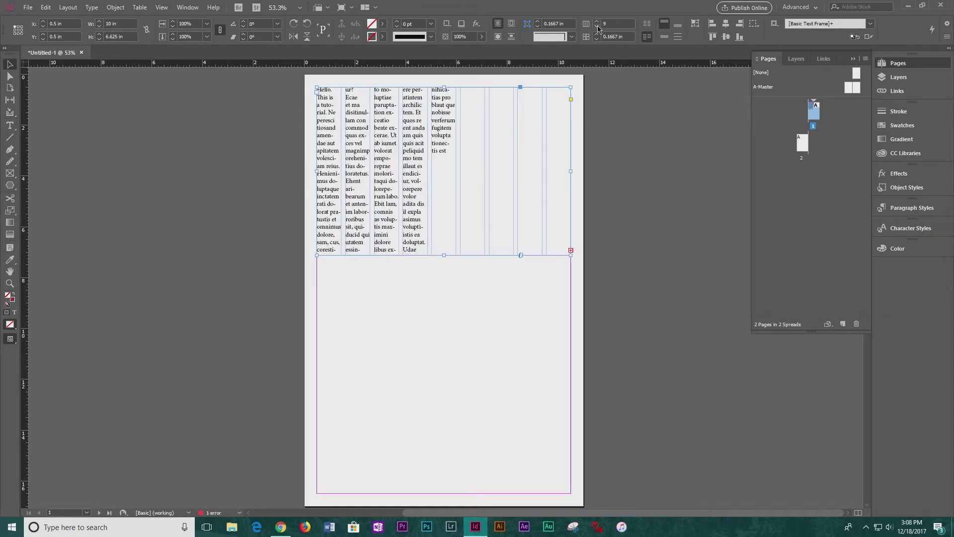
{"action": "left_click", "coordinate": [598, 26]}
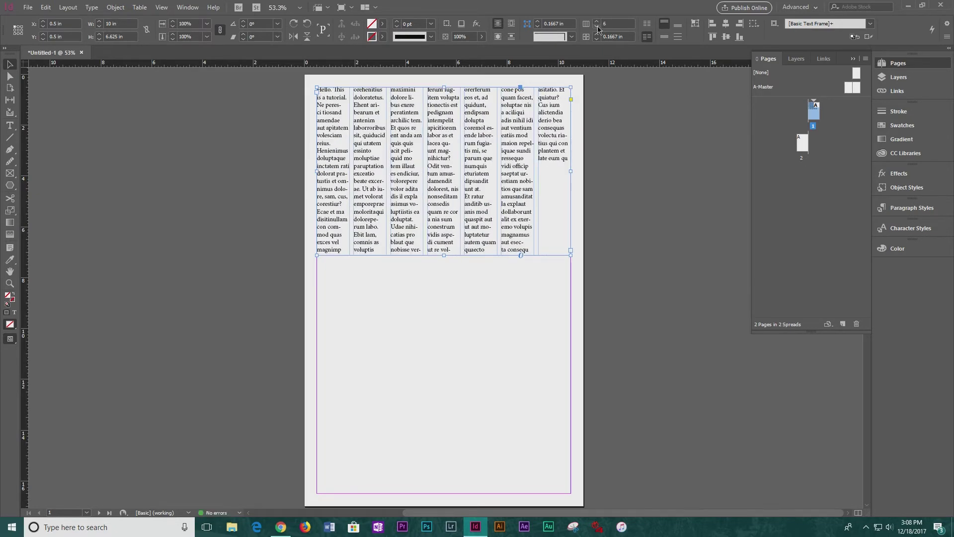
{"action": "left_click", "coordinate": [598, 27]}
{"action": "left_click", "coordinate": [598, 27]}
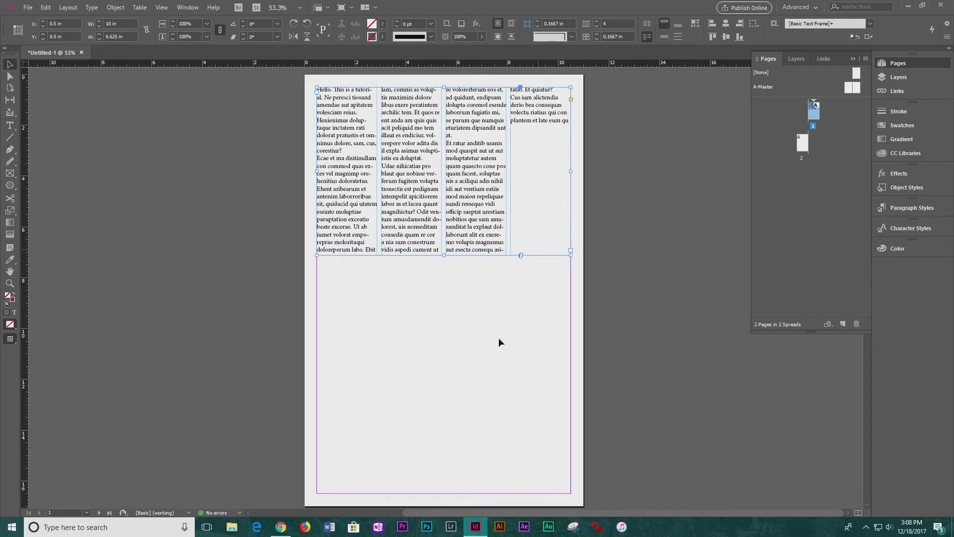
{"action": "left_click", "coordinate": [481, 365]}
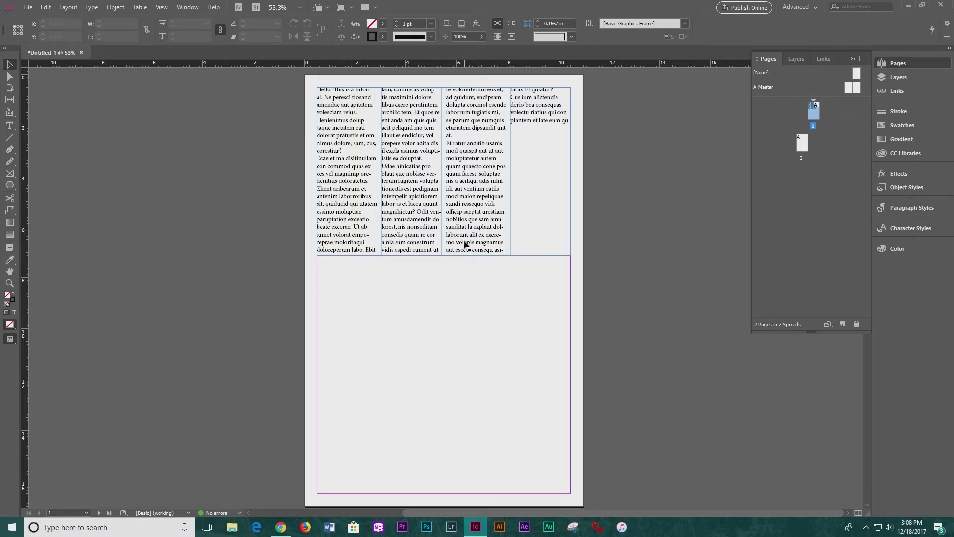
- Shorten the frame to about 5.29 in so text balances across the columns
{"action": "left_click", "coordinate": [458, 252]}
{"action": "left_click_drag", "start_coordinate": [443, 256], "coordinate": [445, 224]}
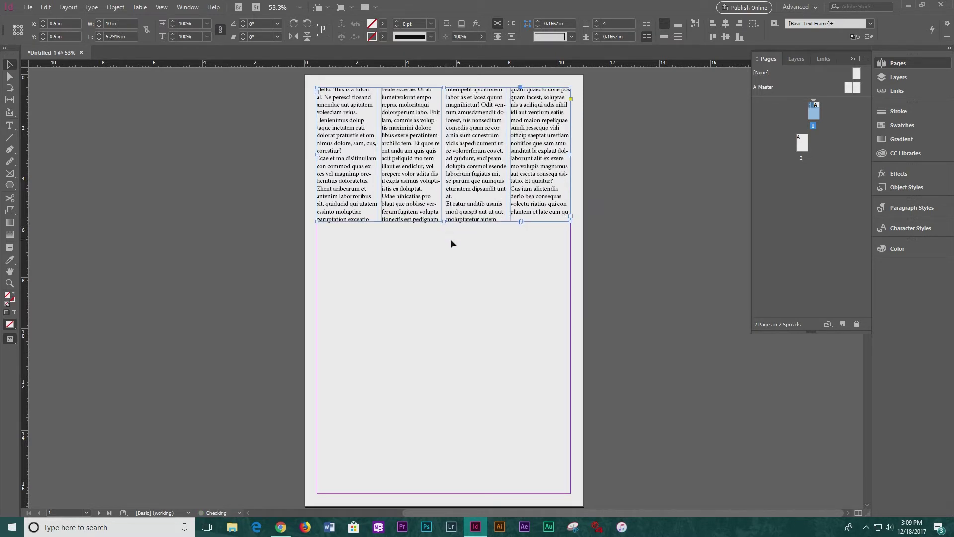
{"action": "left_click", "coordinate": [405, 233]}
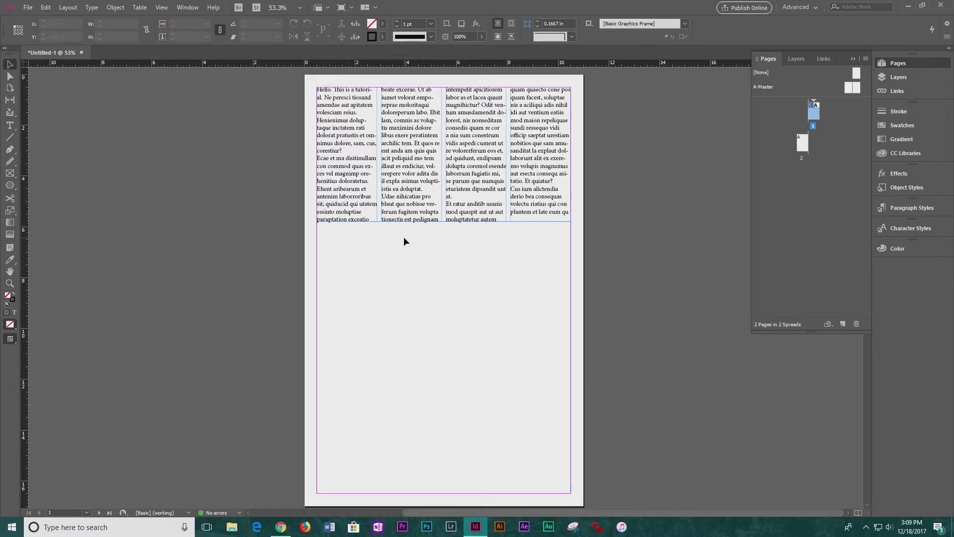
- Toggle Preview mode with W, then set View > Display Performance to High Quality Display
{"action": "key", "text": "w"}
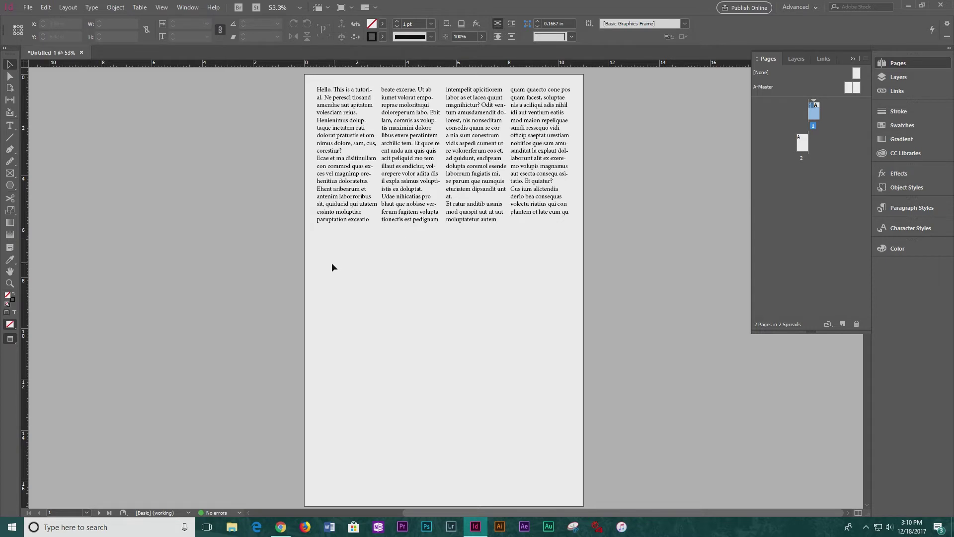
{"action": "key", "text": "w"}
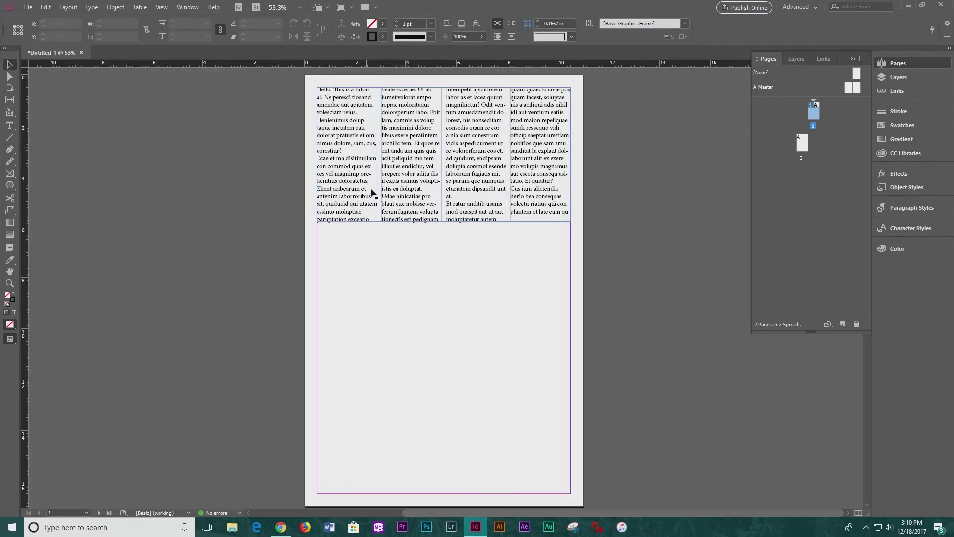
{"action": "left_click", "coordinate": [161, 9]}
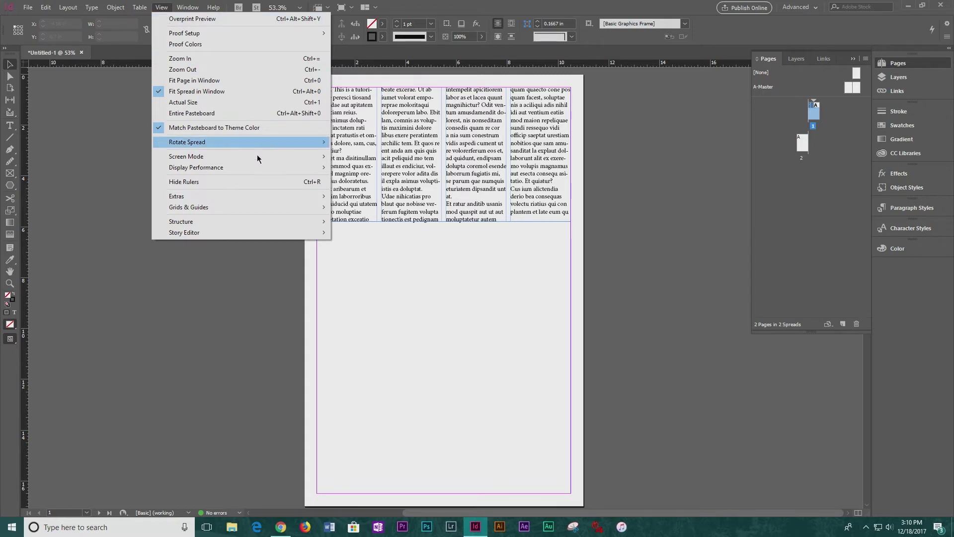
{"action": "mouse_move", "coordinate": [267, 166]}
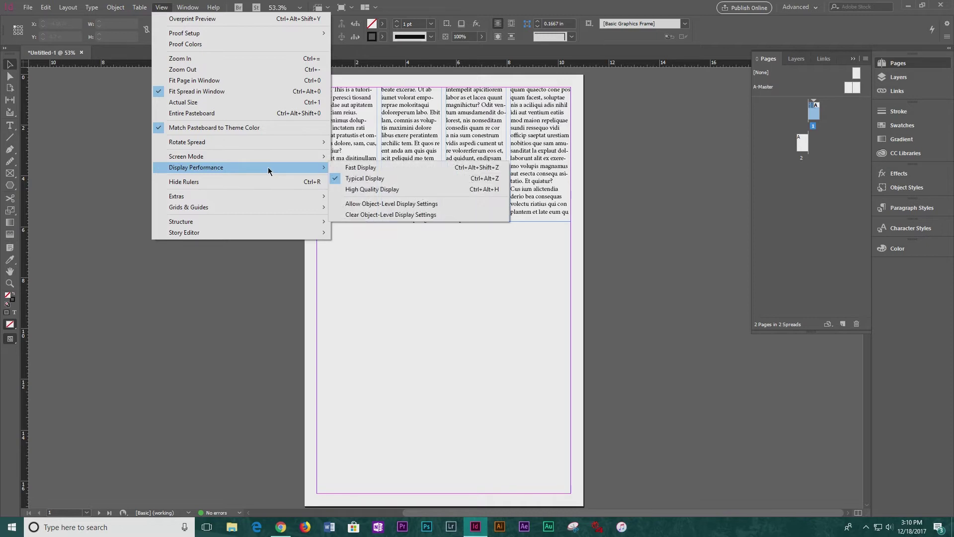
{"action": "left_click", "coordinate": [377, 190]}
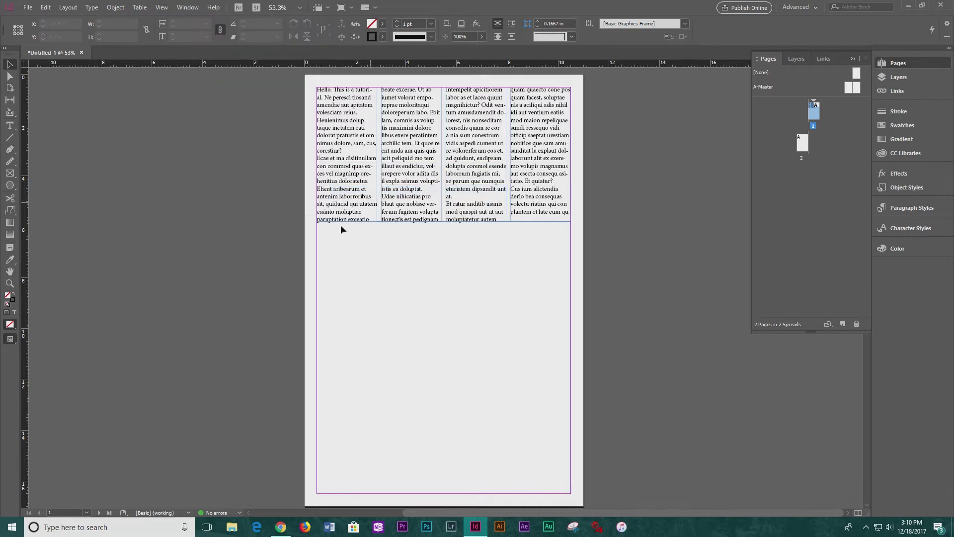
- Draw an image frame below the text columns and place IMG_14791479.jpg into it
{"action": "left_click", "coordinate": [11, 176]}
{"action": "left_click_drag", "start_coordinate": [316, 236], "coordinate": [476, 382]}
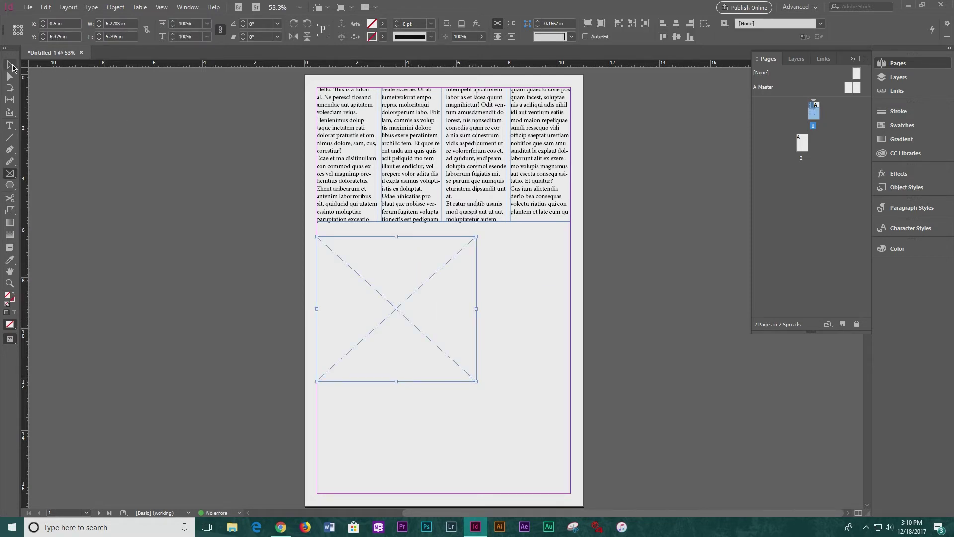
{"action": "left_click", "coordinate": [11, 65]}
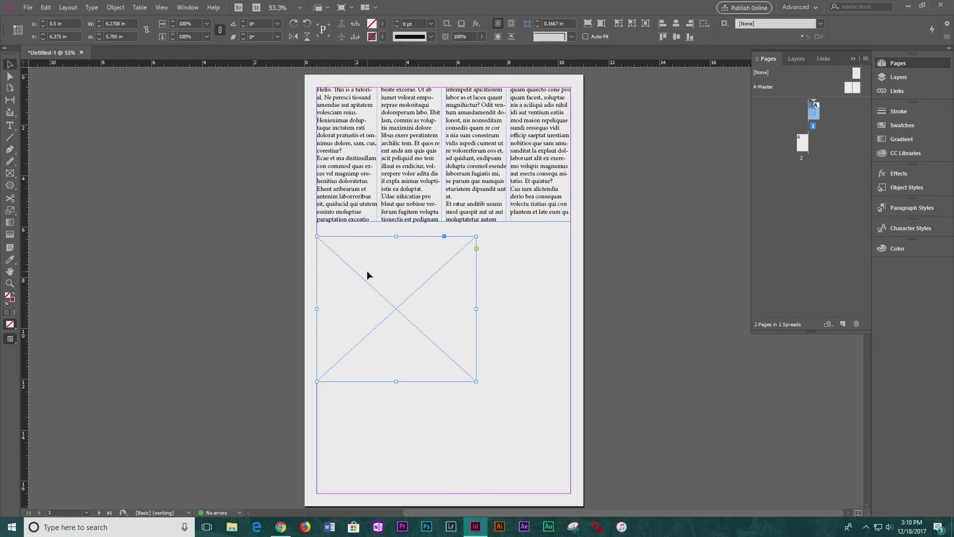
{"action": "left_click", "coordinate": [28, 8]}
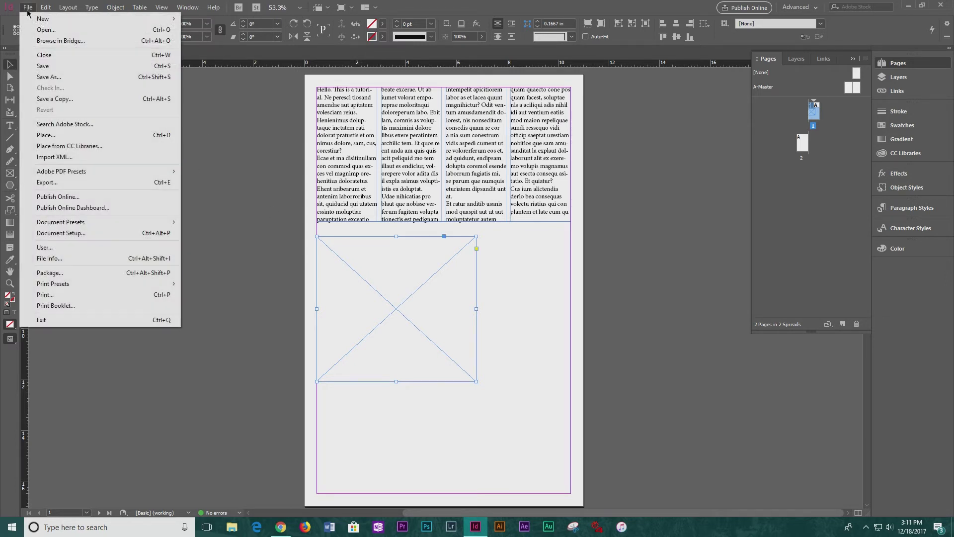
{"action": "left_click", "coordinate": [46, 134]}
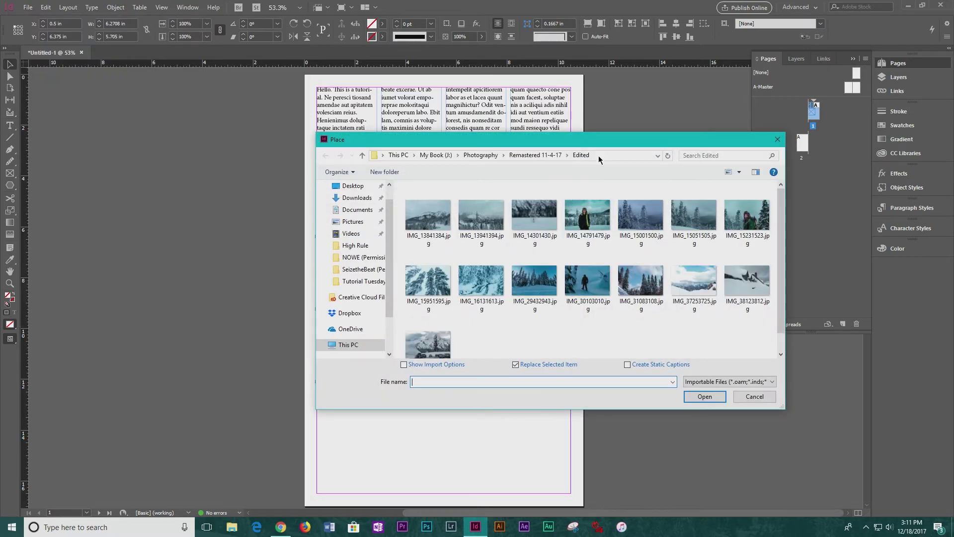
{"action": "left_click", "coordinate": [587, 215]}
{"action": "left_click", "coordinate": [699, 395]}
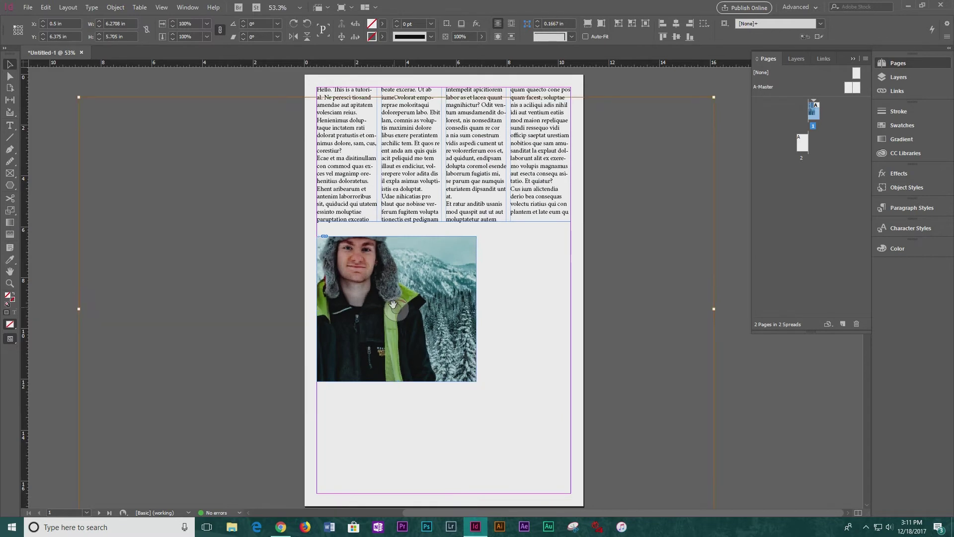
- Reposition the photo in its frame and scale it to about 36.76% to show the whole man
{"action": "left_click_drag", "start_coordinate": [393, 304], "coordinate": [419, 315]}
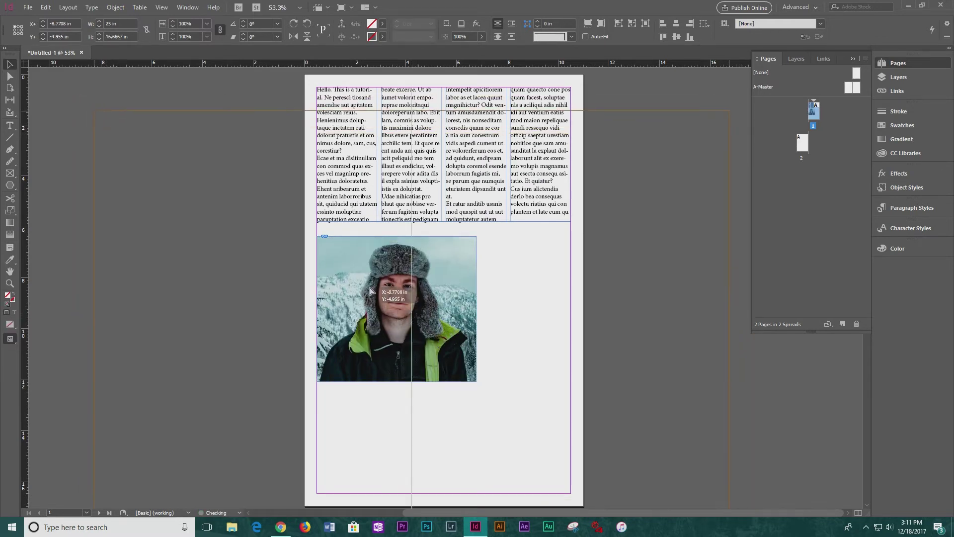
{"action": "left_click_drag", "start_coordinate": [370, 291], "coordinate": [407, 304]}
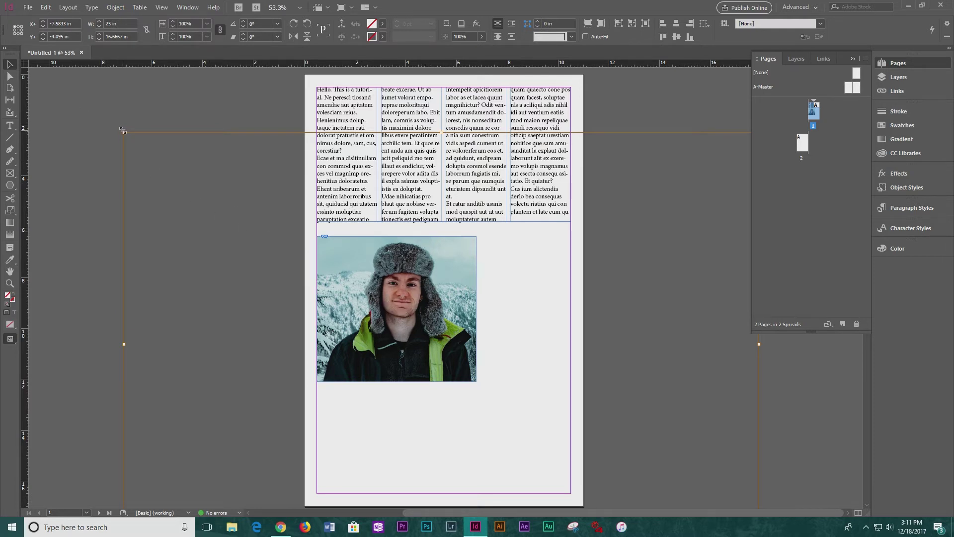
{"action": "left_click_drag", "start_coordinate": [123, 131], "coordinate": [443, 329]}
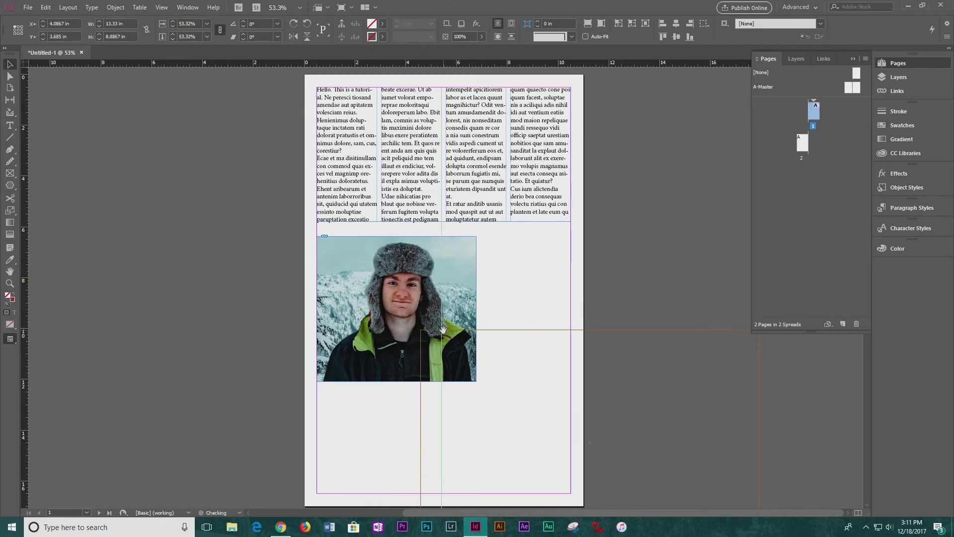
{"action": "left_click_drag", "start_coordinate": [394, 308], "coordinate": [205, 157]}
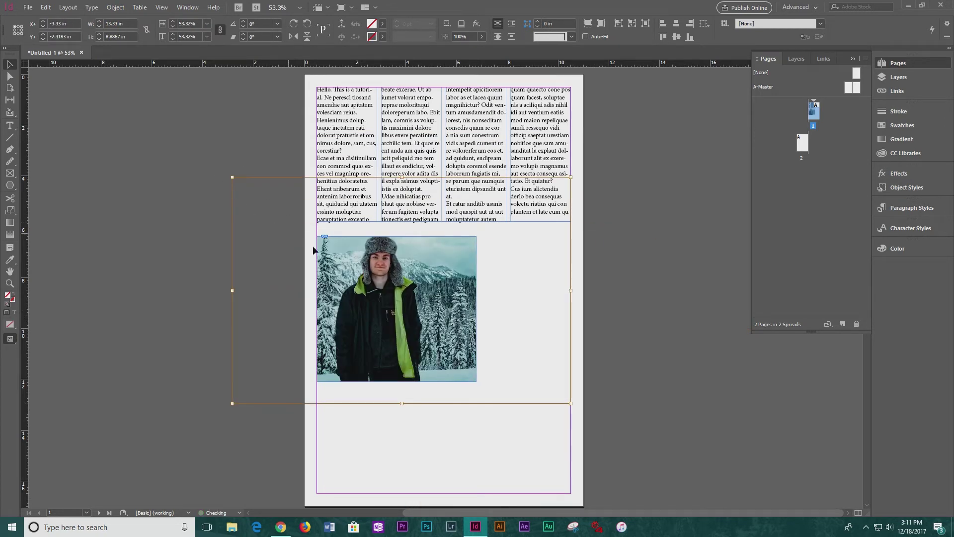
{"action": "left_click_drag", "start_coordinate": [313, 250], "coordinate": [272, 251]}
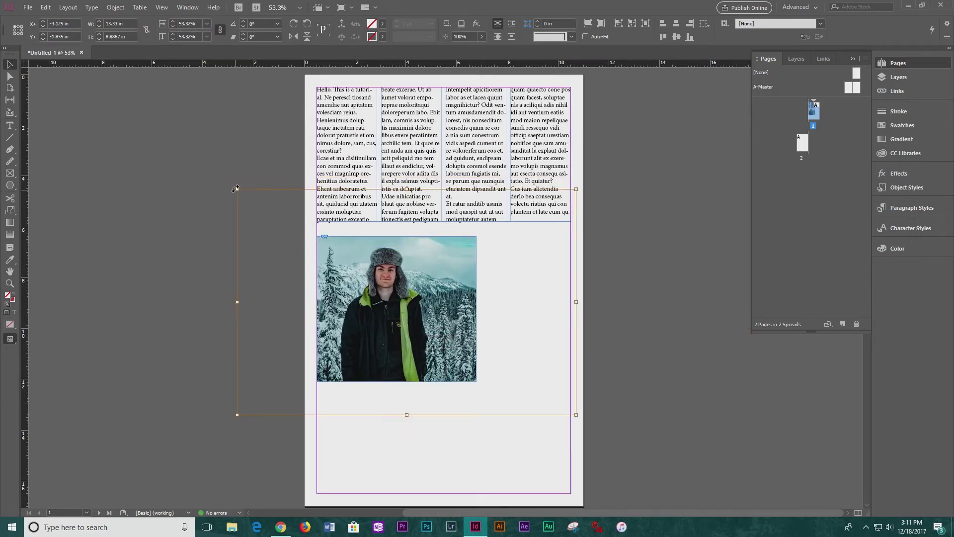
{"action": "left_click_drag", "start_coordinate": [235, 189], "coordinate": [343, 259]}
{"action": "left_click_drag", "start_coordinate": [395, 312], "coordinate": [347, 289]}
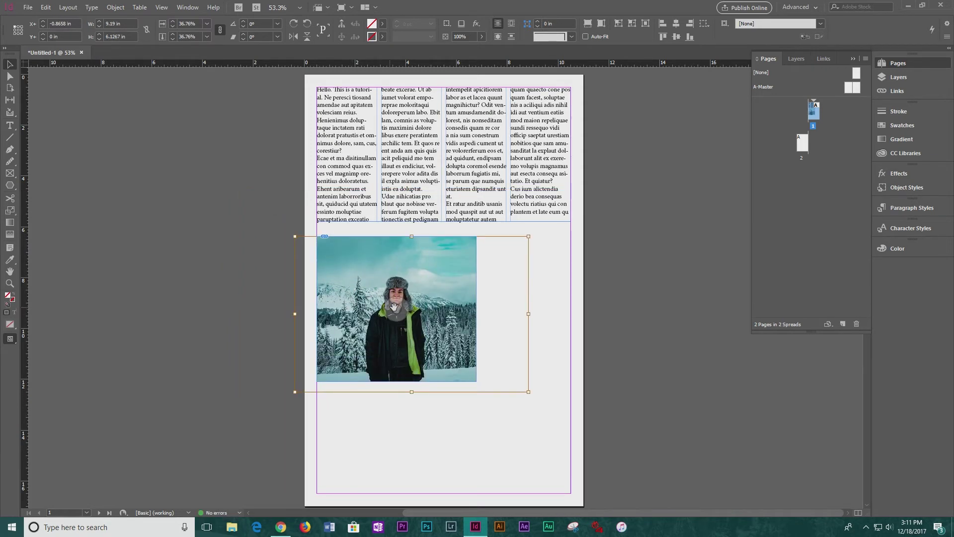
- Deselect, preview the page, then click with the Rectangle Frame tool (F) to get its size dialog
{"action": "left_click", "coordinate": [185, 268]}
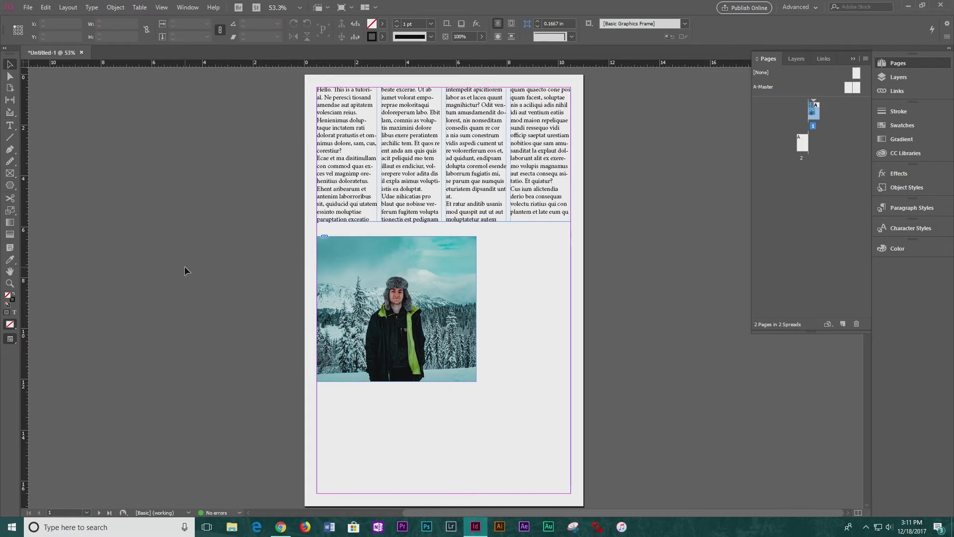
{"action": "key", "text": "w"}
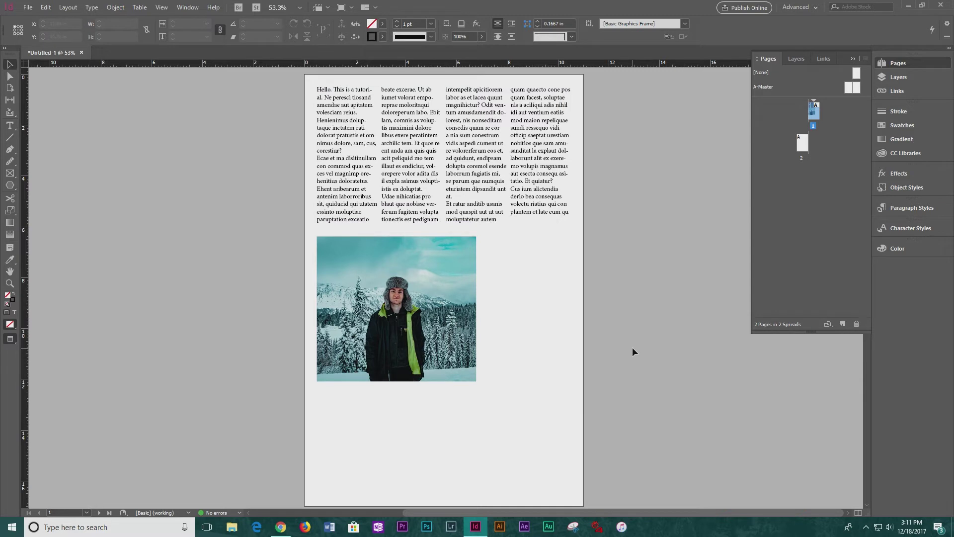
{"action": "key", "text": "w"}
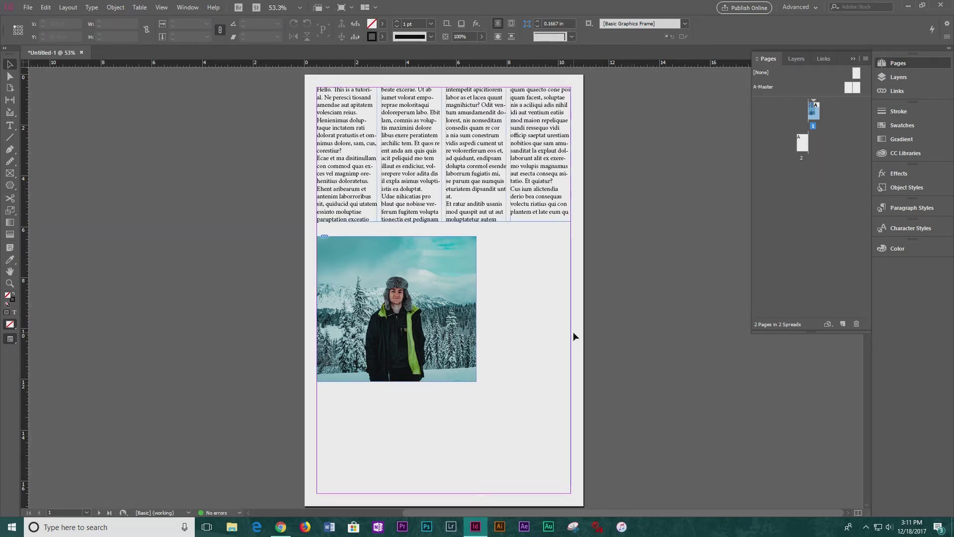
{"action": "key", "text": "f"}
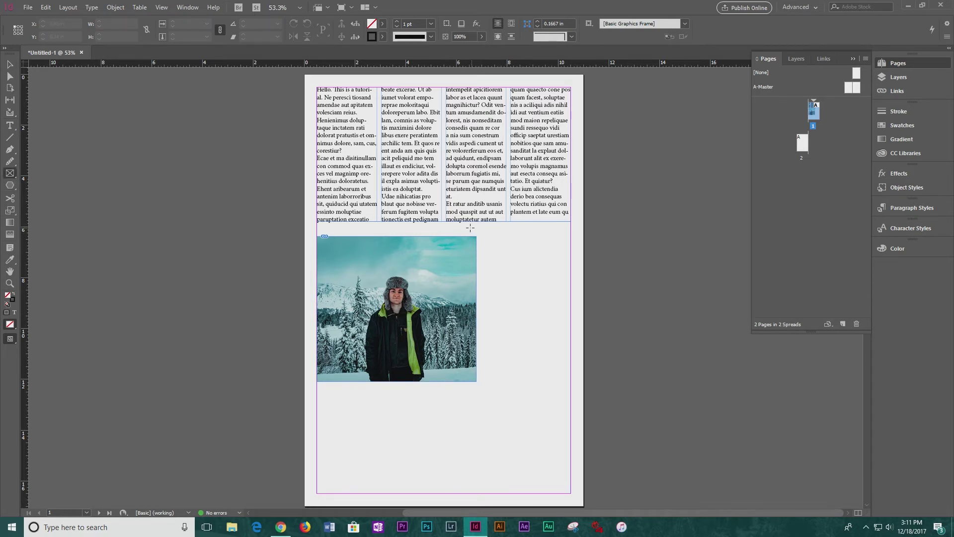
{"action": "left_click", "coordinate": [493, 238]}
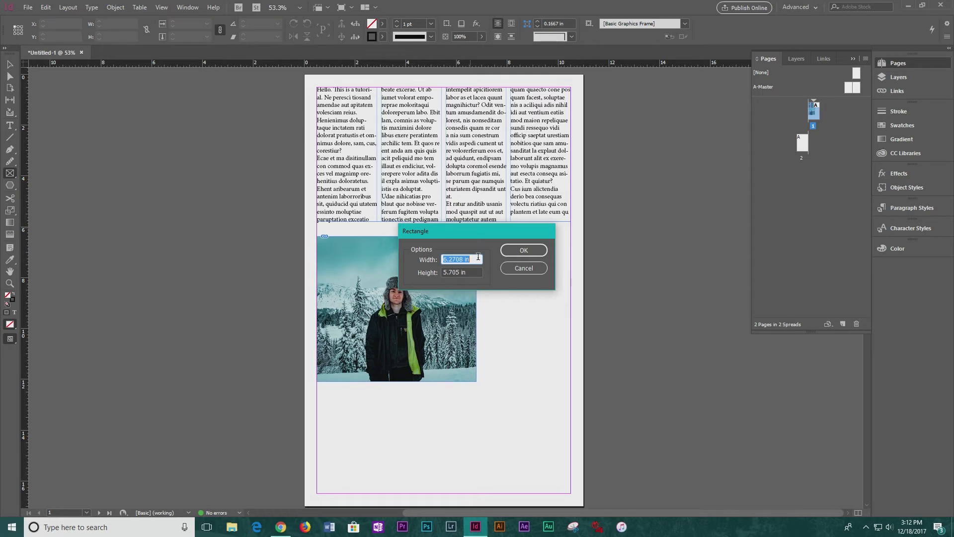
- Create a 1p by 1p0 rectangle frame and stretch it across the text width
{"action": "type", "text": "1p0"}
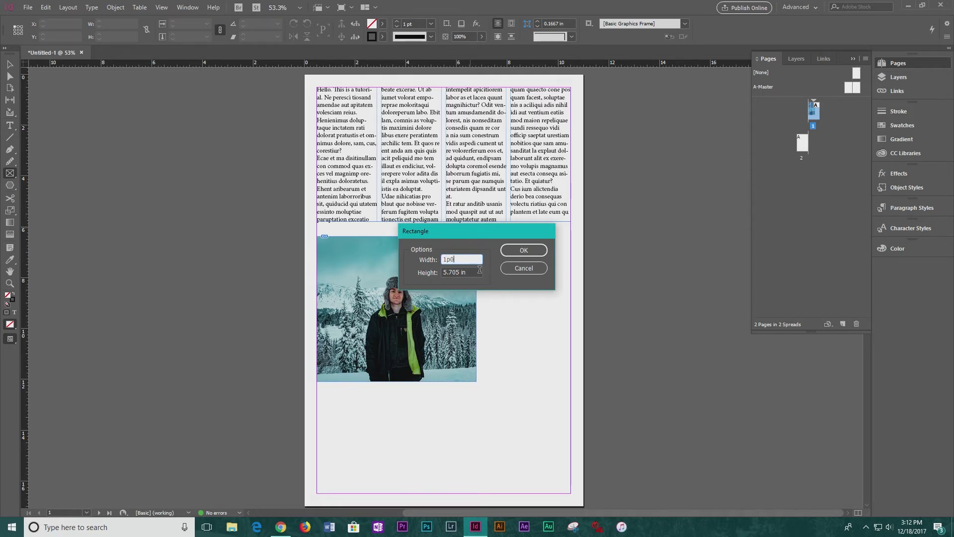
{"action": "key", "text": "Tab"}
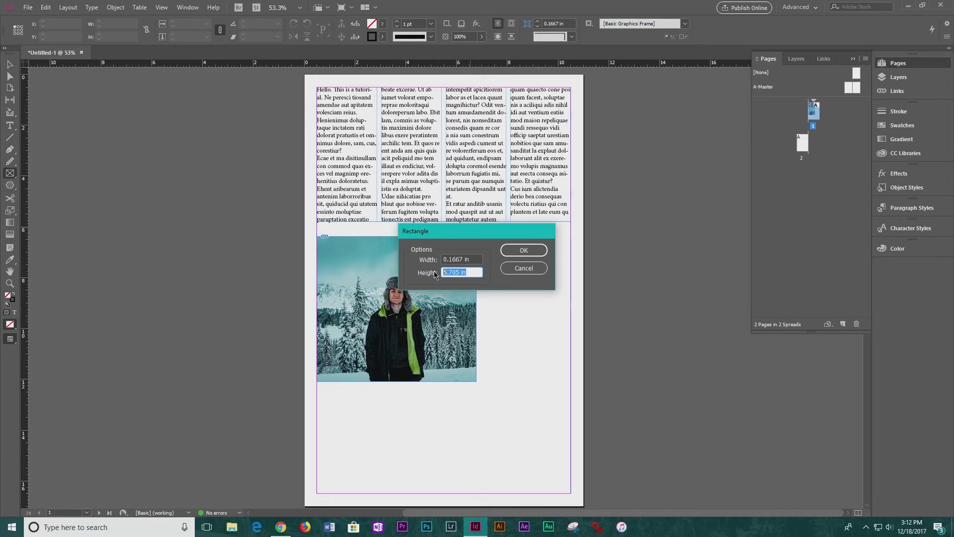
{"action": "type", "text": "1p0"}
{"action": "left_click", "coordinate": [522, 251]}
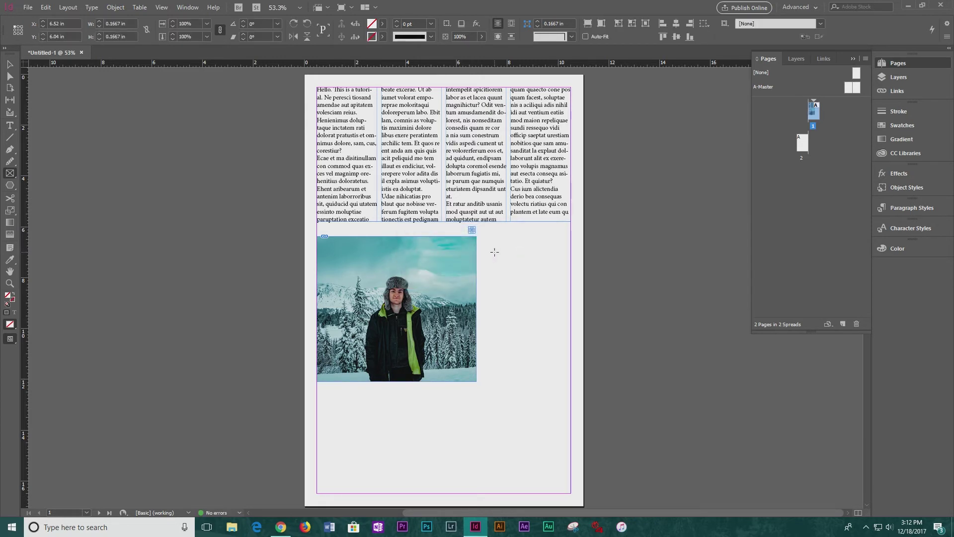
{"action": "key", "text": "ctrl+="}
{"action": "key", "text": "ctrl+="}
{"action": "key", "text": "ctrl+="}
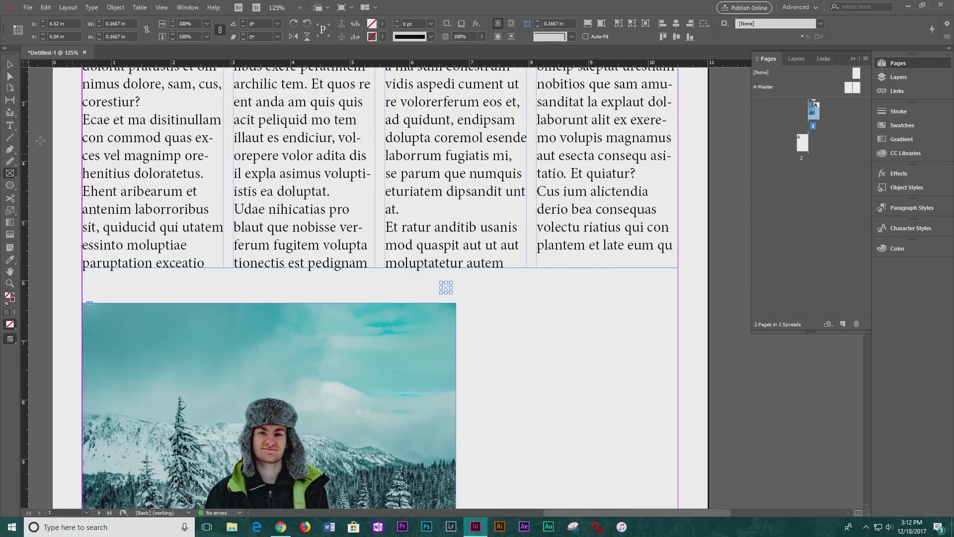
{"action": "left_click", "coordinate": [10, 64]}
{"action": "left_click_drag", "start_coordinate": [442, 290], "coordinate": [229, 276]}
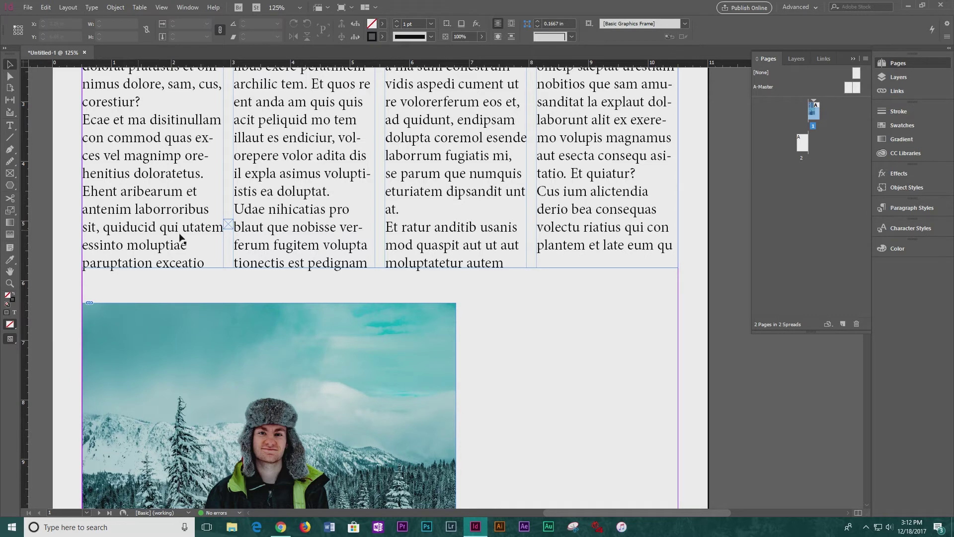
{"action": "left_click_drag", "start_coordinate": [227, 227], "coordinate": [677, 280]}
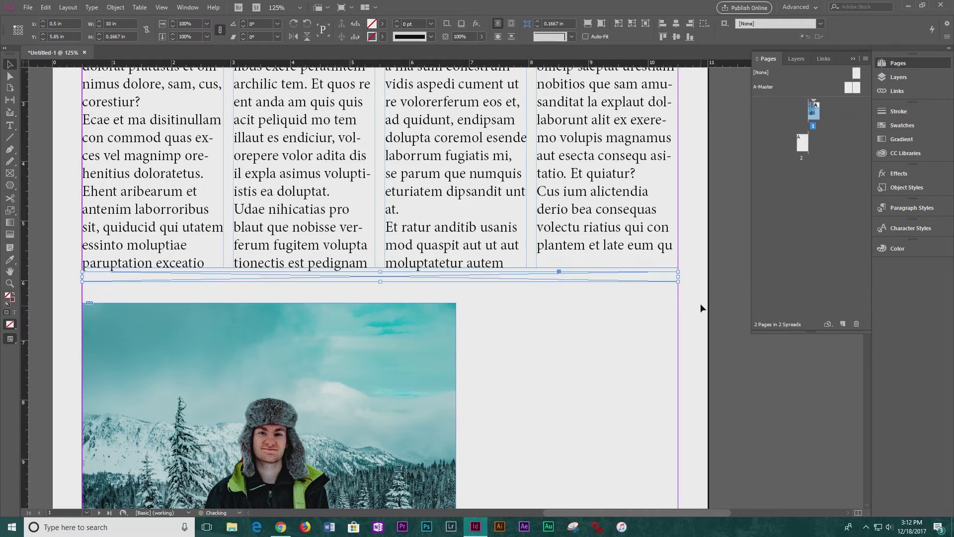
- Snap the photo up beneath the spacer frame and zoom out to the whole page
{"action": "left_click", "coordinate": [699, 301]}
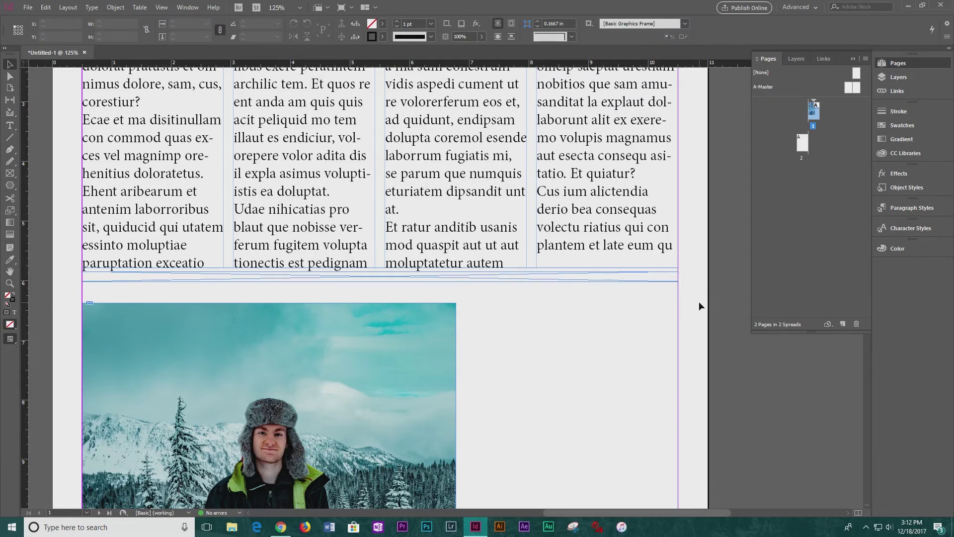
{"action": "key", "text": "ctrl+minus"}
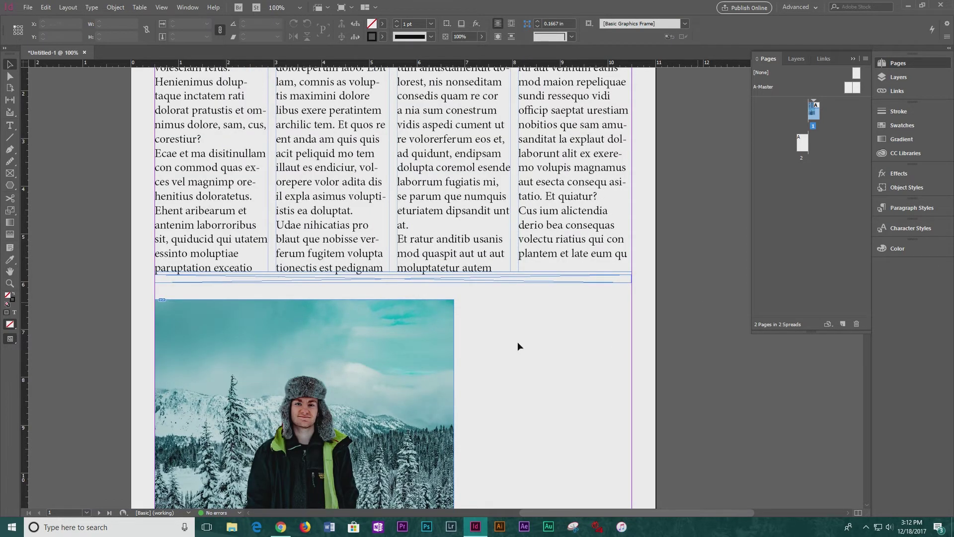
{"action": "left_click_drag", "start_coordinate": [224, 361], "coordinate": [204, 339]}
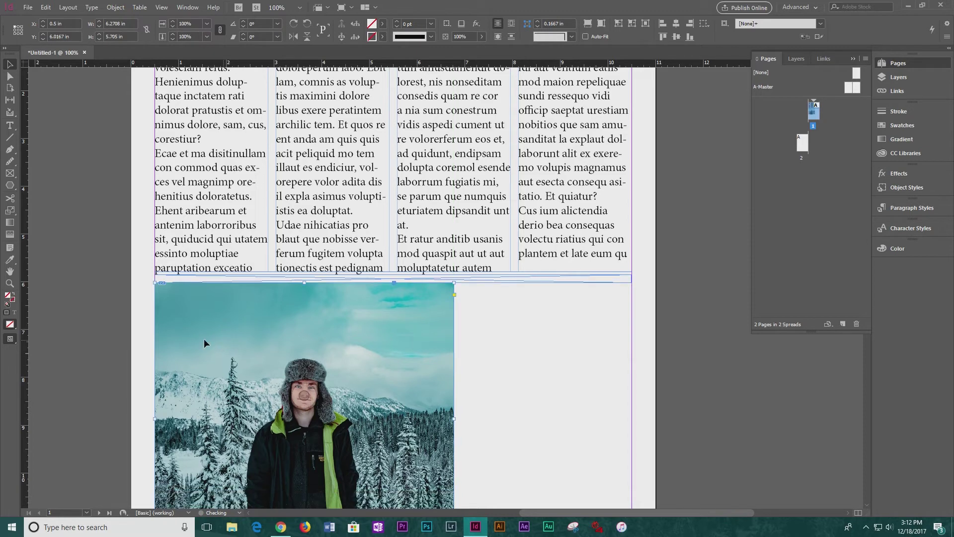
{"action": "left_click", "coordinate": [119, 326]}
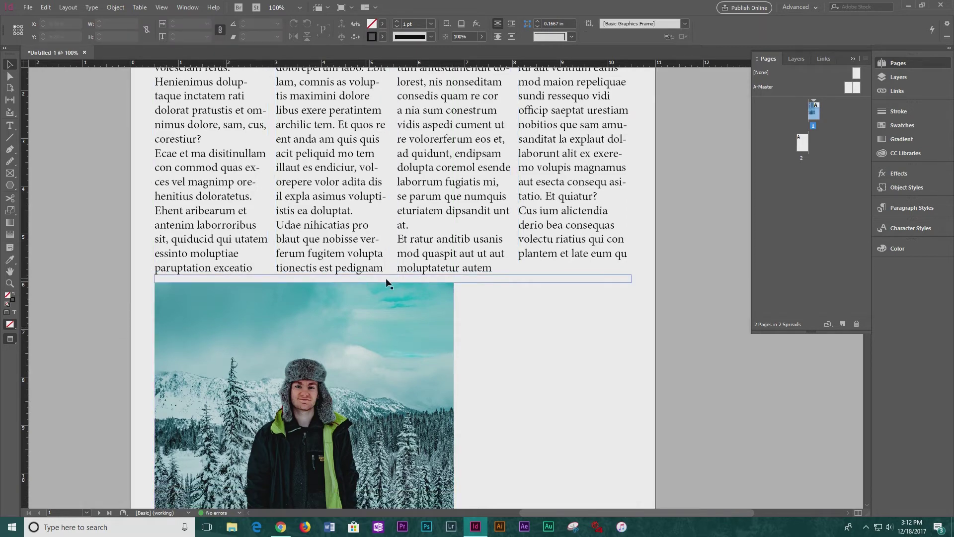
{"action": "key", "text": "ctrl+minus"}
{"action": "key", "text": "ctrl+minus"}
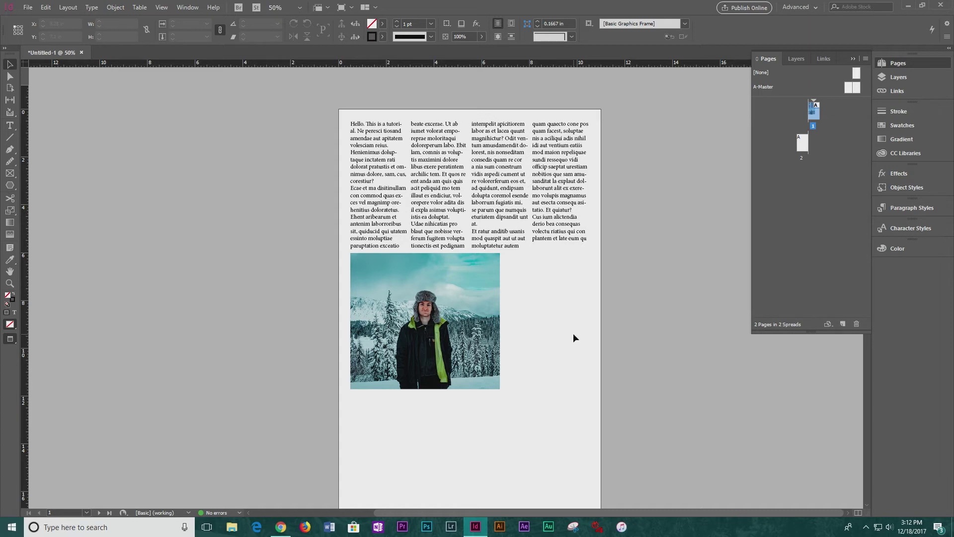
- Make the opening H of 'Hello' in the four-column frame a three-line drop cap
{"action": "left_click", "coordinate": [360, 132]}
{"action": "double_click", "coordinate": [360, 131]}
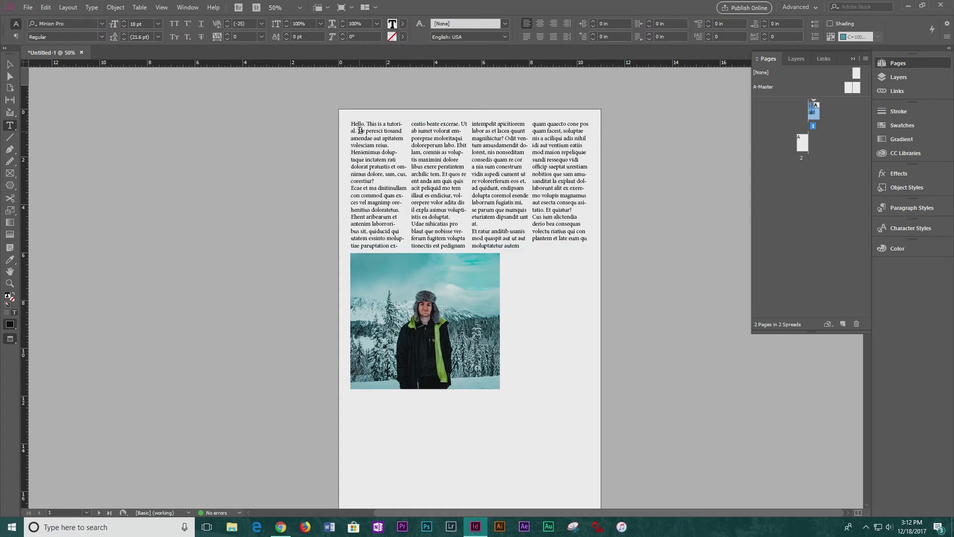
{"action": "left_click_drag", "start_coordinate": [352, 123], "coordinate": [356, 124]}
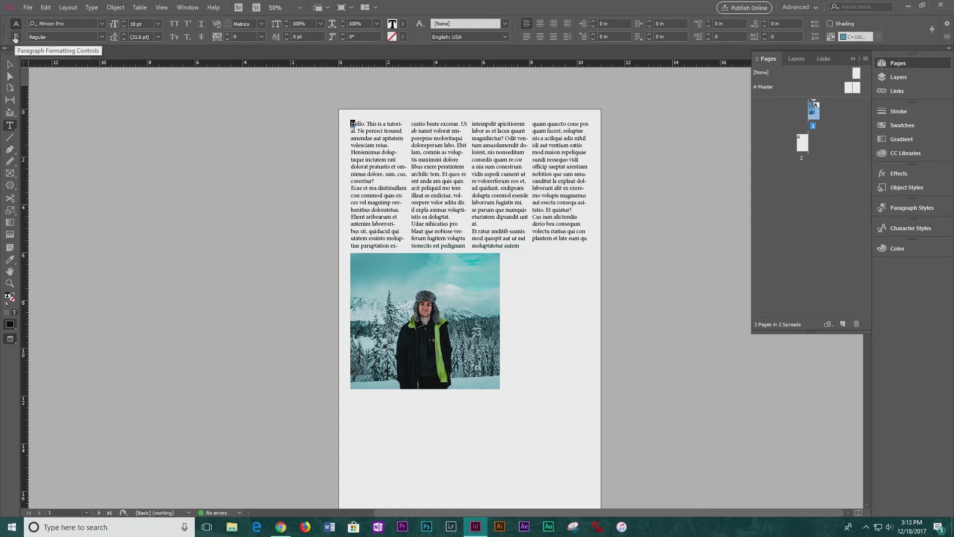
{"action": "left_click", "coordinate": [15, 38]}
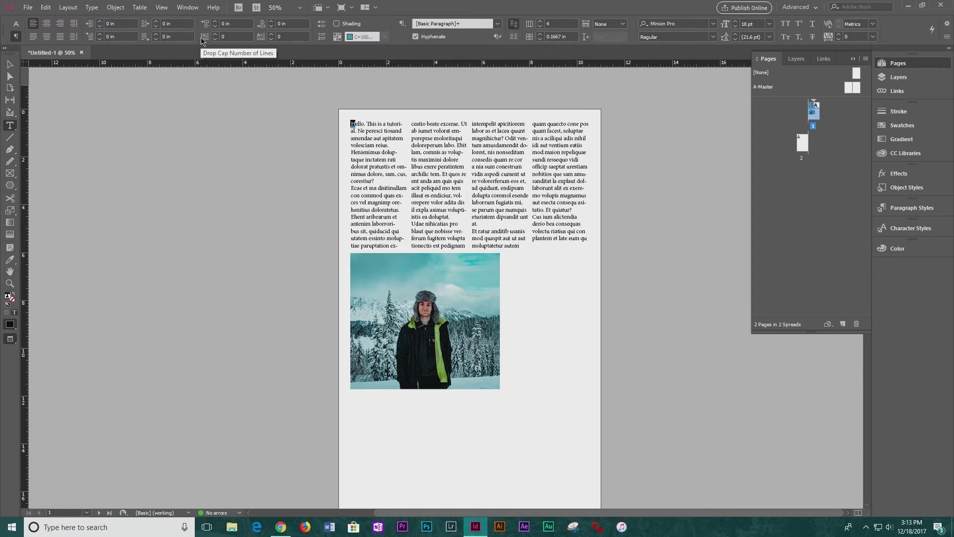
{"action": "left_click", "coordinate": [216, 35]}
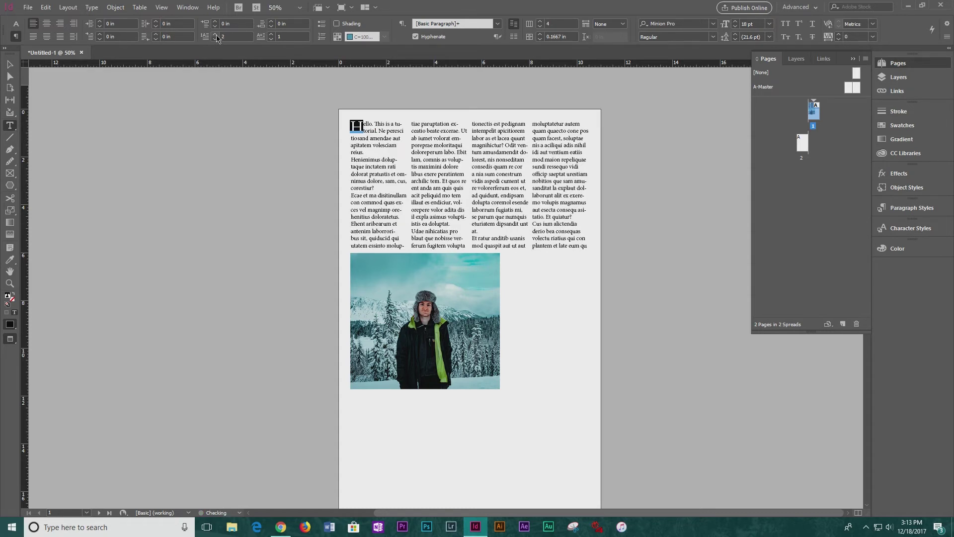
{"action": "left_click", "coordinate": [216, 36]}
{"action": "left_click", "coordinate": [8, 65]}
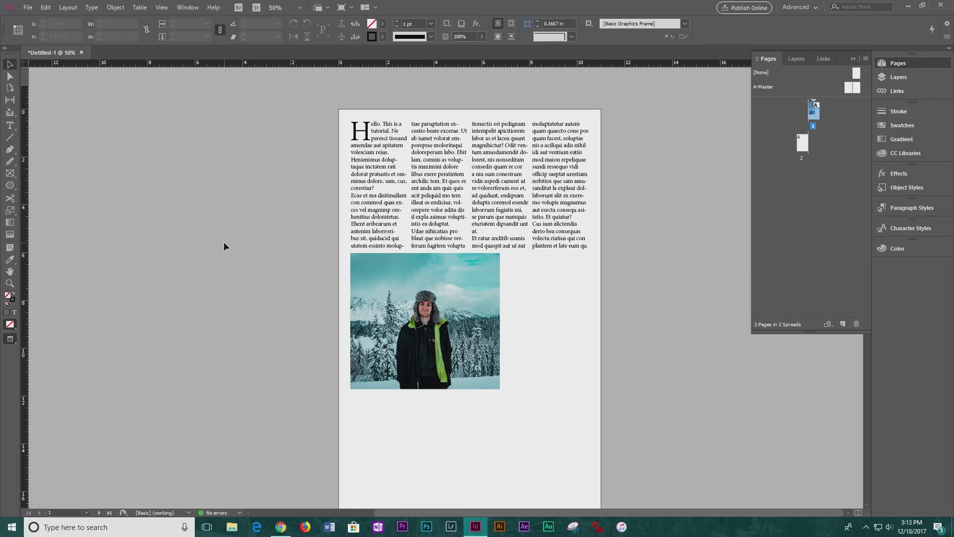
{"action": "key", "text": "w"}
{"action": "key", "text": "w"}
- Jump to page 2 with Shift+Page Down and return to Normal view with W
{"action": "key", "text": "shift+Page_Down"}
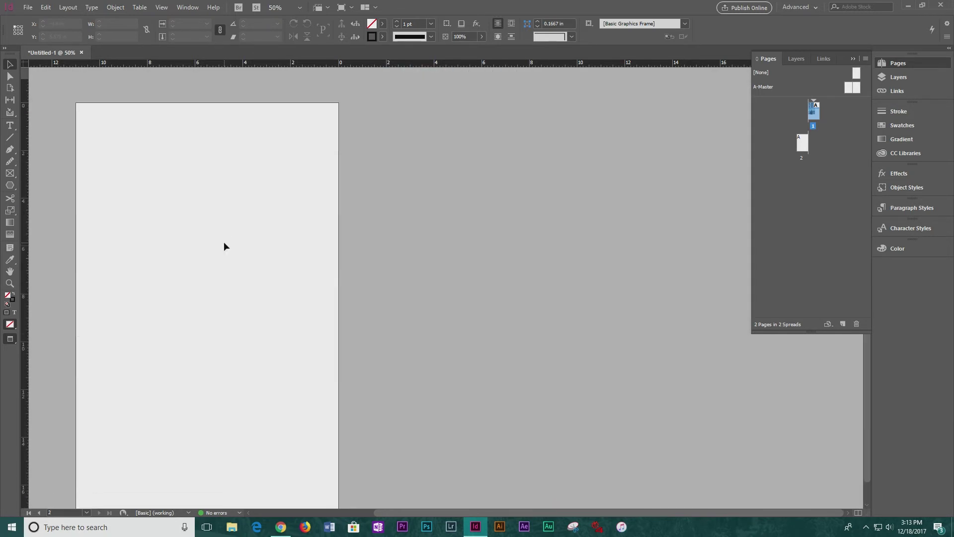
{"action": "scroll", "coordinate": [224, 241], "scroll_direction": "down", "scroll_amount": 1}
{"action": "scroll", "coordinate": [225, 241], "scroll_direction": "up", "scroll_amount": 1}
{"action": "left_click_drag", "start_coordinate": [584, 517], "coordinate": [495, 497]}
{"action": "key", "text": "w"}
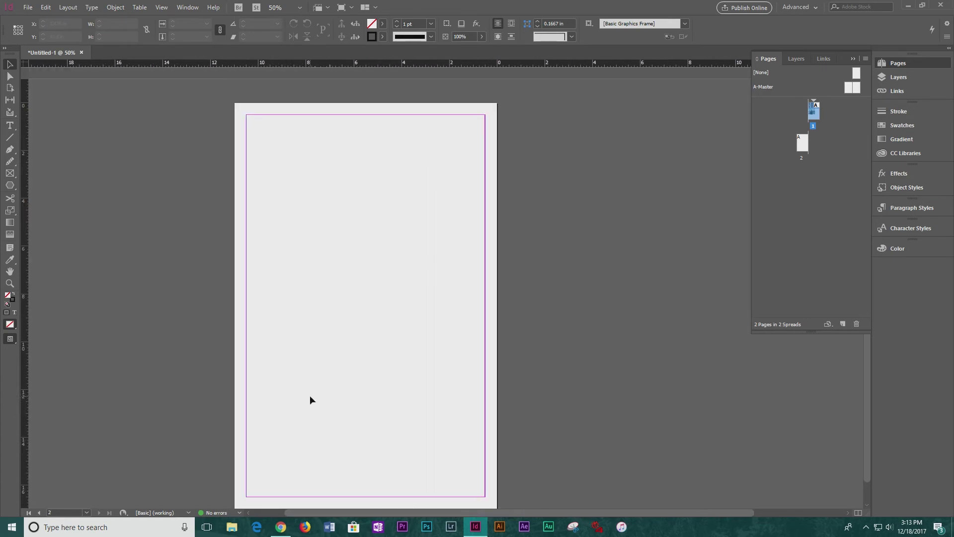
{"action": "scroll", "coordinate": [197, 284], "scroll_direction": "down", "scroll_amount": 1}
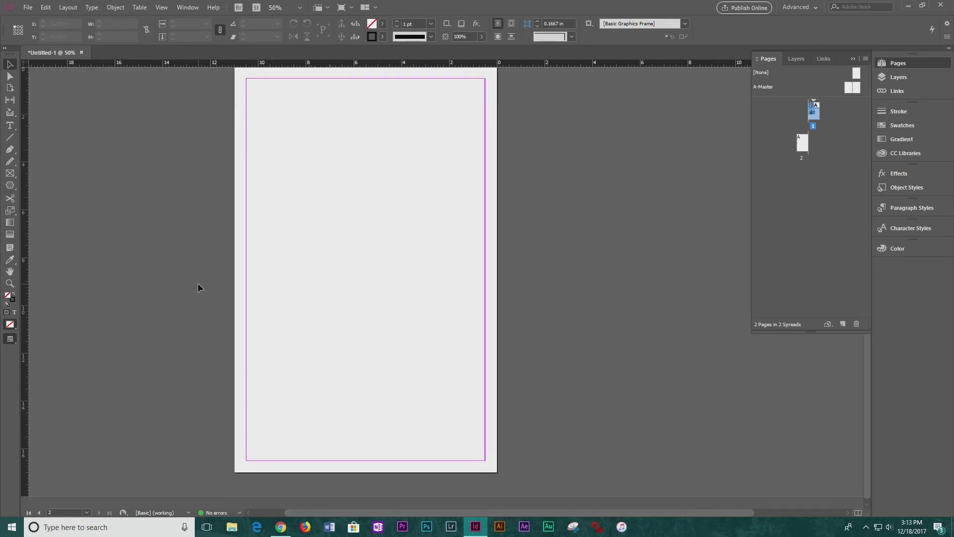
- Sketch a freeform closed practice path across page 2 with the Pen tool
{"action": "left_click", "coordinate": [10, 151]}
{"action": "left_click", "coordinate": [267, 177]}
{"action": "left_click", "coordinate": [279, 240]}
{"action": "left_click", "coordinate": [325, 256]}
{"action": "left_click", "coordinate": [358, 291]}
{"action": "left_click", "coordinate": [336, 328]}
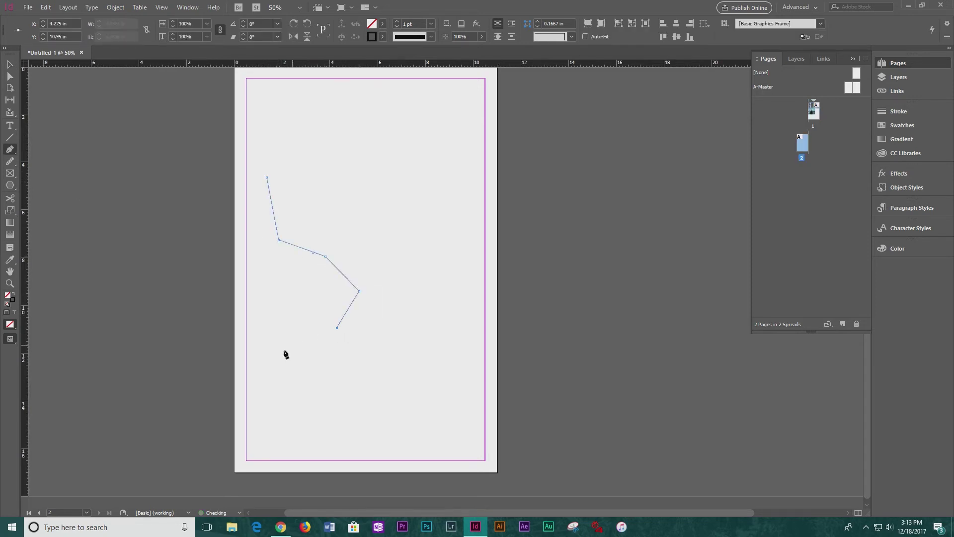
{"action": "left_click", "coordinate": [284, 350]}
{"action": "left_click", "coordinate": [282, 402]}
{"action": "left_click", "coordinate": [334, 423]}
{"action": "left_click", "coordinate": [394, 421]}
{"action": "left_click", "coordinate": [431, 383]}
{"action": "left_click", "coordinate": [436, 330]}
{"action": "left_click", "coordinate": [405, 296]}
{"action": "left_click", "coordinate": [437, 254]}
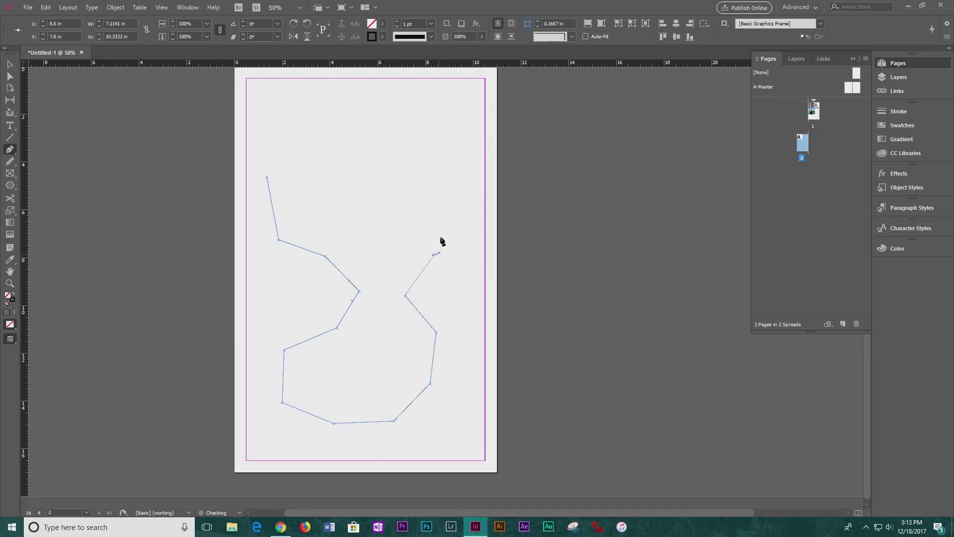
{"action": "left_click", "coordinate": [430, 206]}
{"action": "left_click", "coordinate": [394, 182]}
{"action": "left_click", "coordinate": [366, 190]}
{"action": "left_click", "coordinate": [391, 274]}
{"action": "left_click", "coordinate": [323, 198]}
{"action": "left_click", "coordinate": [311, 163]}
{"action": "left_click", "coordinate": [357, 142]}
{"action": "left_click", "coordinate": [404, 158]}
{"action": "left_click_drag", "start_coordinate": [445, 165], "coordinate": [447, 154]}
{"action": "left_click", "coordinate": [427, 121]}
{"action": "left_click", "coordinate": [344, 93]}
{"action": "left_click", "coordinate": [279, 106]}
{"action": "left_click", "coordinate": [252, 122]}
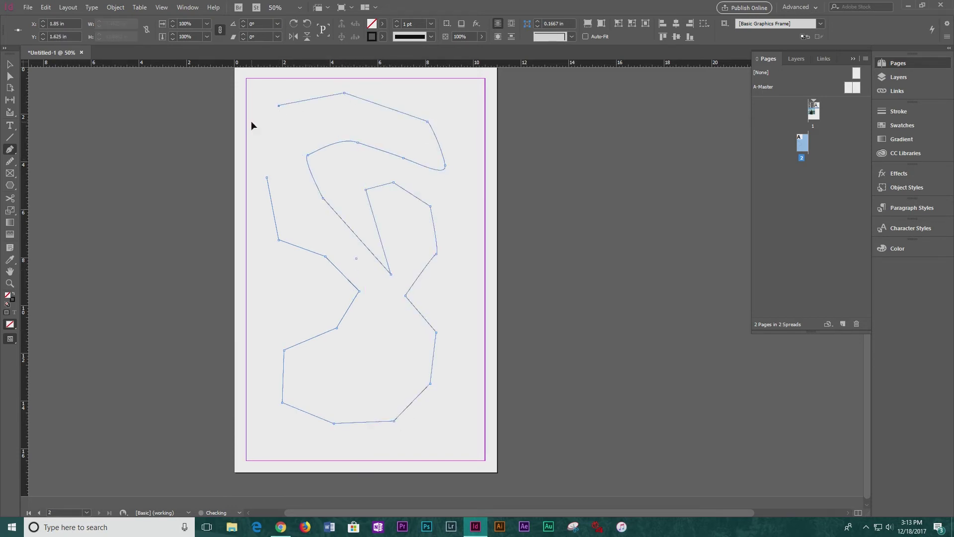
{"action": "left_click", "coordinate": [267, 178]}
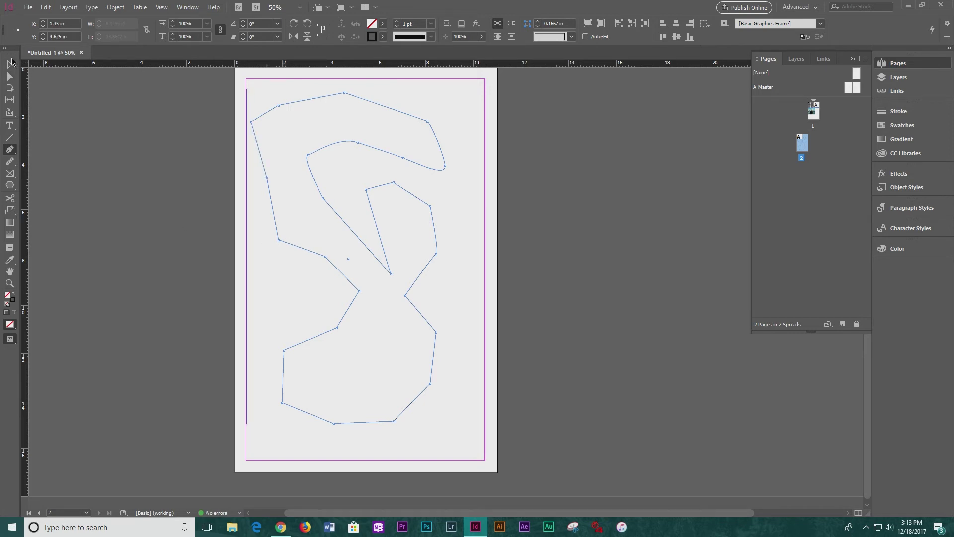
- Nudge the practice shape, preview it without guides, then select and delete it
{"action": "left_click", "coordinate": [98, 170]}
{"action": "left_click", "coordinate": [10, 65]}
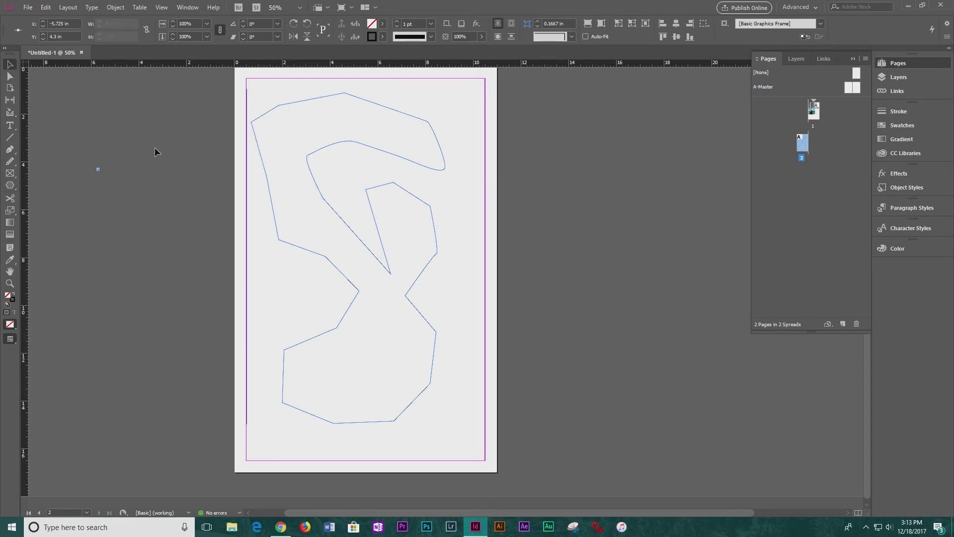
{"action": "mouse_move", "coordinate": [277, 230]}
{"action": "left_mouse_down"}
{"action": "mouse_move", "coordinate": [296, 253]}
{"action": "mouse_move", "coordinate": [330, 245]}
{"action": "mouse_move", "coordinate": [383, 256]}
{"action": "mouse_move", "coordinate": [336, 234]}
{"action": "mouse_move", "coordinate": [277, 234]}
{"action": "mouse_move", "coordinate": [267, 225]}
{"action": "left_mouse_up"}
{"action": "left_click", "coordinate": [156, 234]}
{"action": "key", "text": "w"}
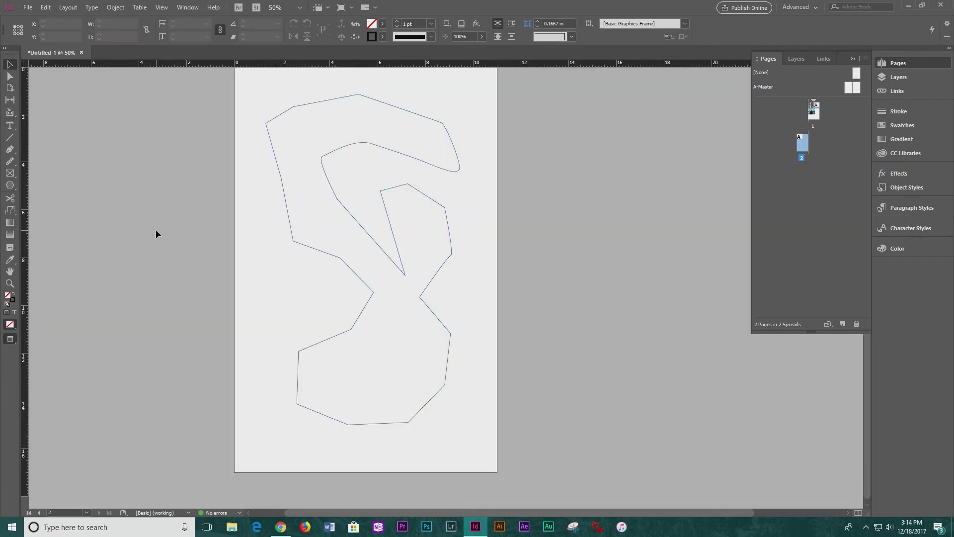
{"action": "key", "text": "w"}
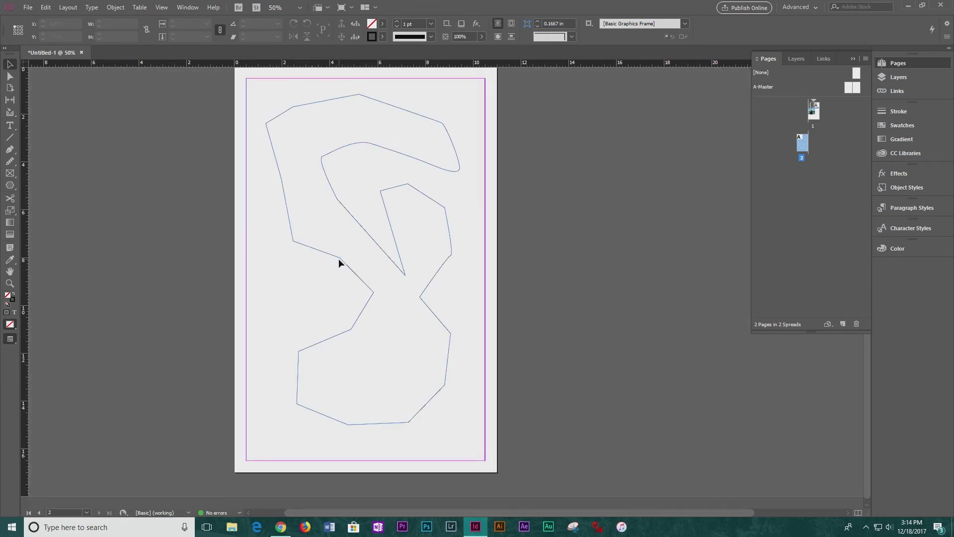
{"action": "mouse_move", "coordinate": [342, 260]}
{"action": "left_mouse_down"}
{"action": "mouse_move", "coordinate": [328, 248]}
{"action": "mouse_move", "coordinate": [340, 261]}
{"action": "left_mouse_up"}
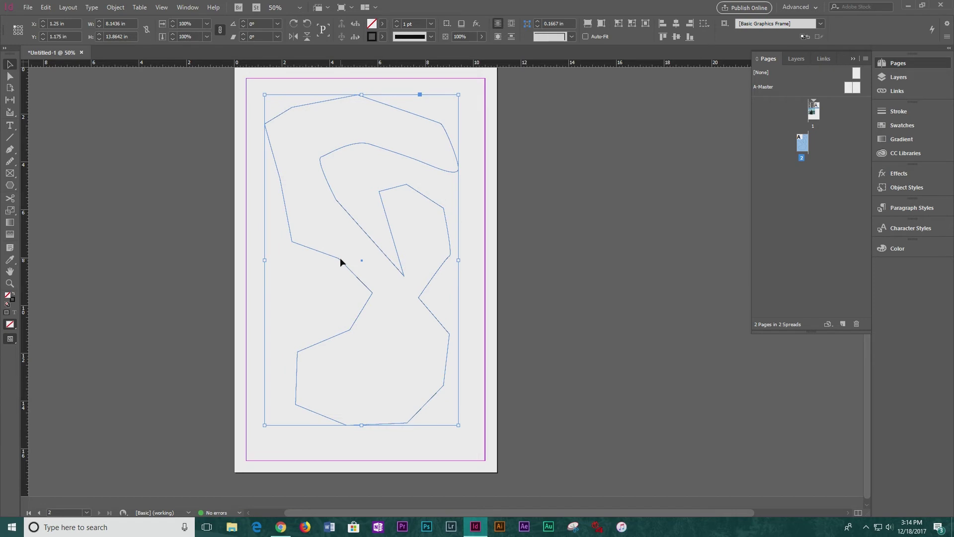
{"action": "key", "text": "Delete"}
- Click sixteen Pen anchors around an oval in page 2's upper left and close it
{"action": "key", "text": "p"}
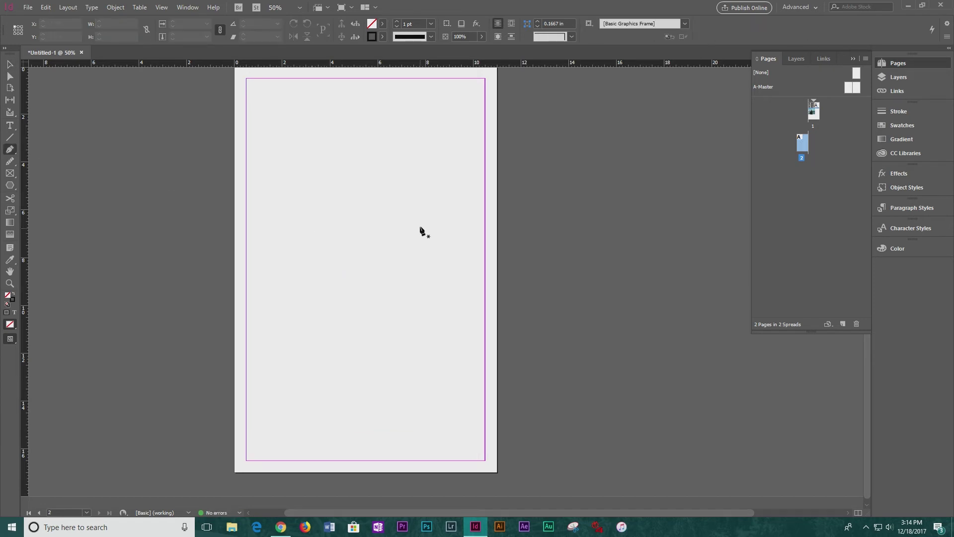
{"action": "left_click", "coordinate": [323, 135]}
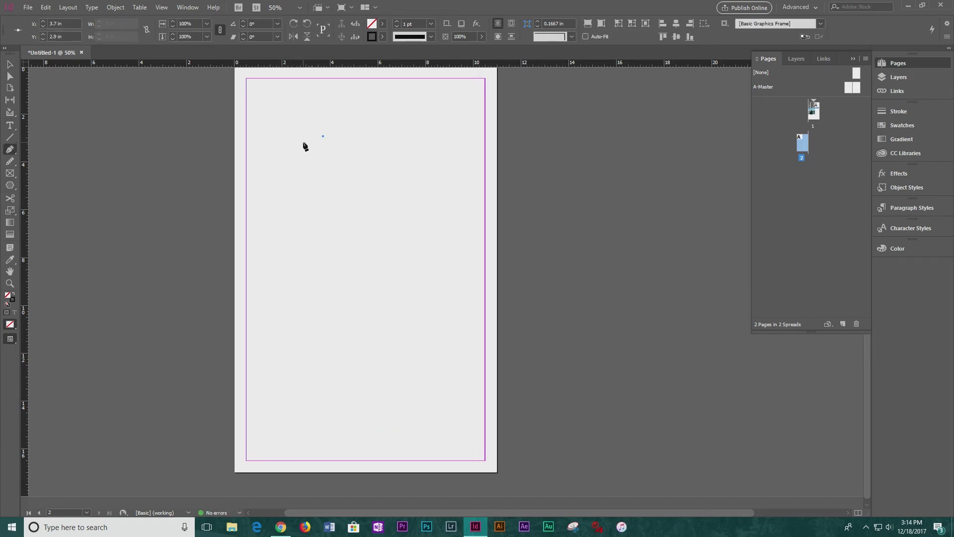
{"action": "right_click", "coordinate": [12, 190]}
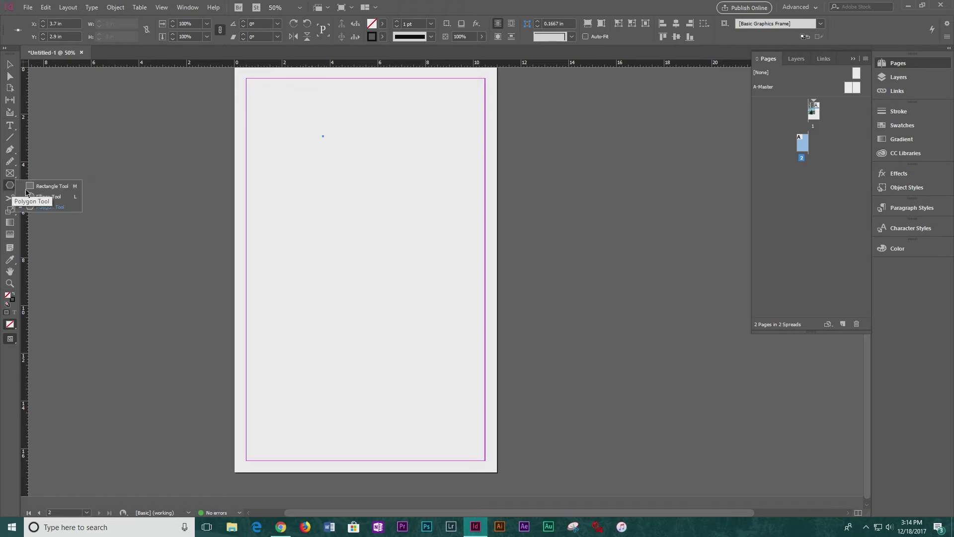
{"action": "left_click", "coordinate": [10, 150]}
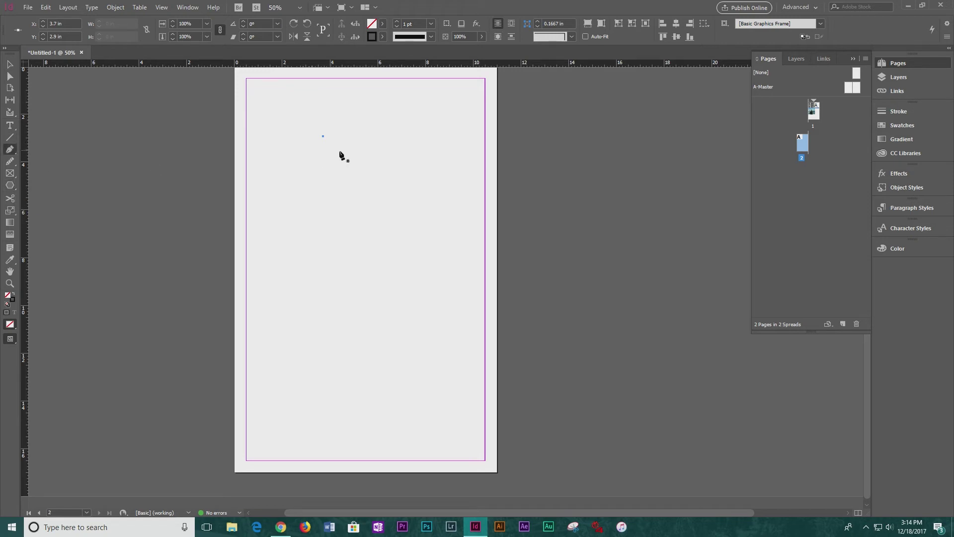
{"action": "left_click", "coordinate": [308, 139]}
{"action": "left_click", "coordinate": [291, 148]}
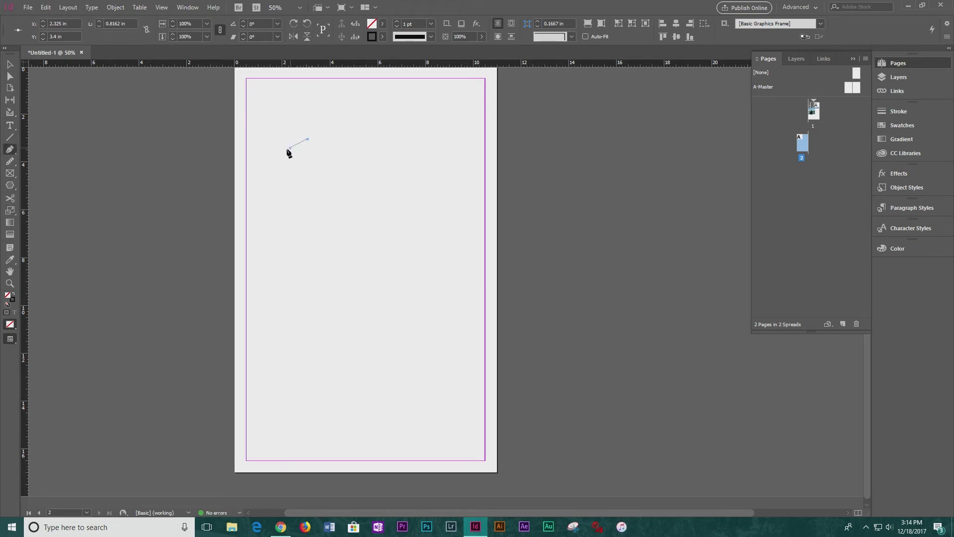
{"action": "left_click", "coordinate": [273, 161]}
{"action": "left_click", "coordinate": [264, 183]}
{"action": "left_click", "coordinate": [270, 210]}
{"action": "left_click", "coordinate": [290, 233]}
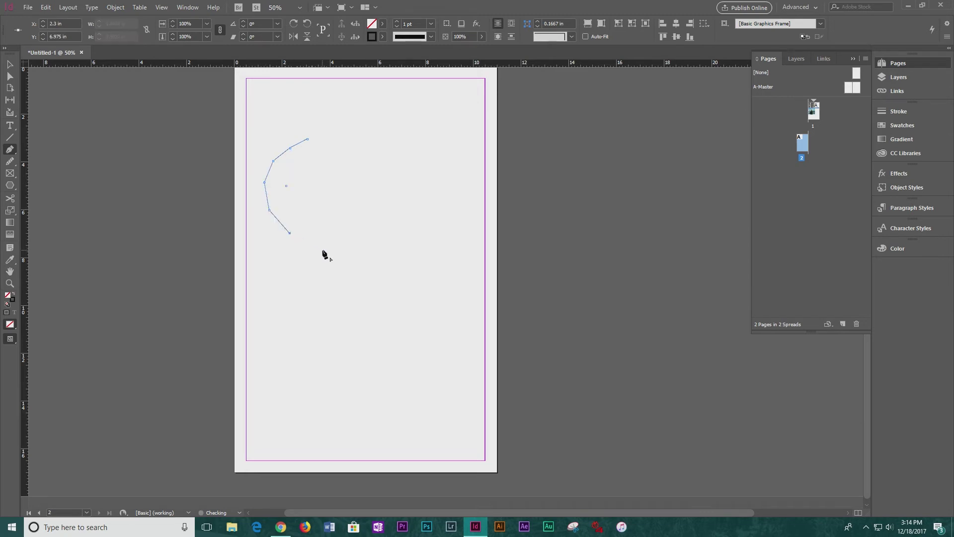
{"action": "left_click", "coordinate": [323, 247]}
{"action": "left_click", "coordinate": [351, 248]}
{"action": "left_click", "coordinate": [386, 239]}
{"action": "left_click", "coordinate": [400, 220]}
{"action": "left_click", "coordinate": [405, 199]}
{"action": "left_click", "coordinate": [400, 176]}
{"action": "left_click", "coordinate": [385, 155]}
{"action": "left_click", "coordinate": [362, 139]}
{"action": "left_click", "coordinate": [328, 135]}
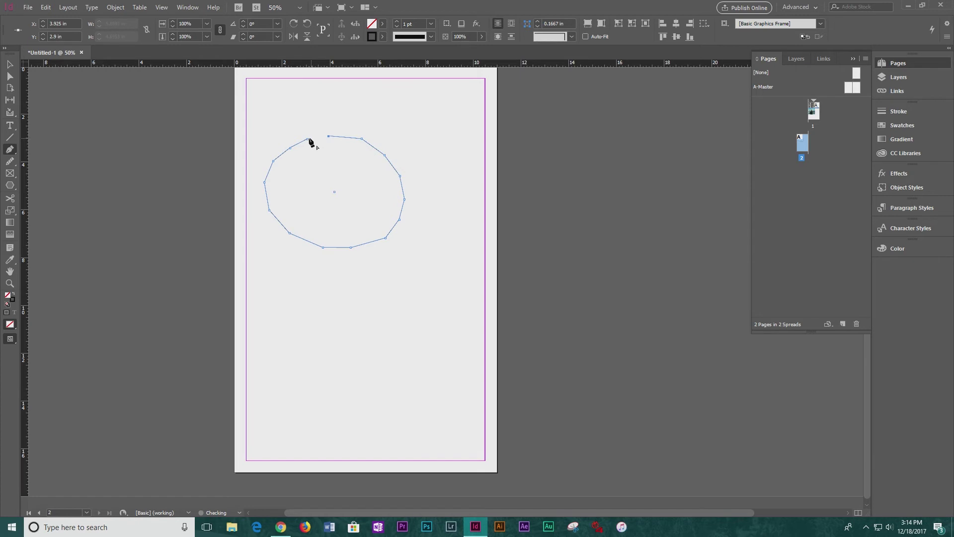
{"action": "left_click", "coordinate": [307, 139]}
- Preview the finished oval without guides, then reselect it for redrawing
{"action": "left_click", "coordinate": [10, 64]}
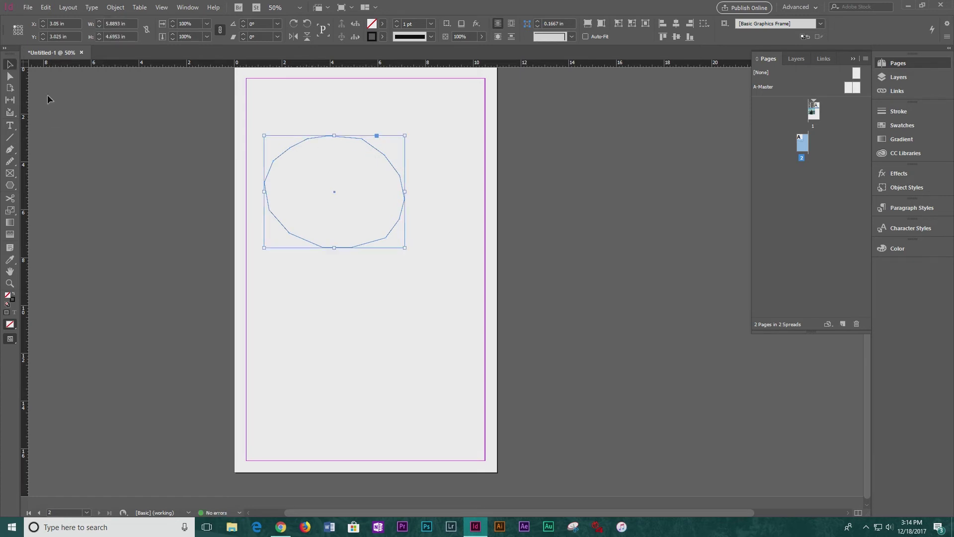
{"action": "left_click", "coordinate": [137, 162]}
{"action": "key", "text": "w"}
{"action": "key", "text": "w"}
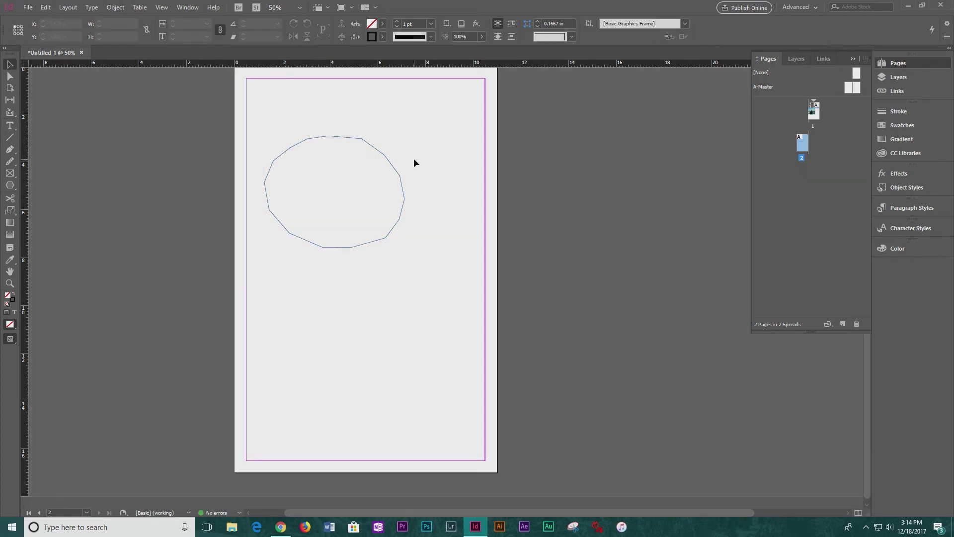
{"action": "left_click", "coordinate": [381, 151]}
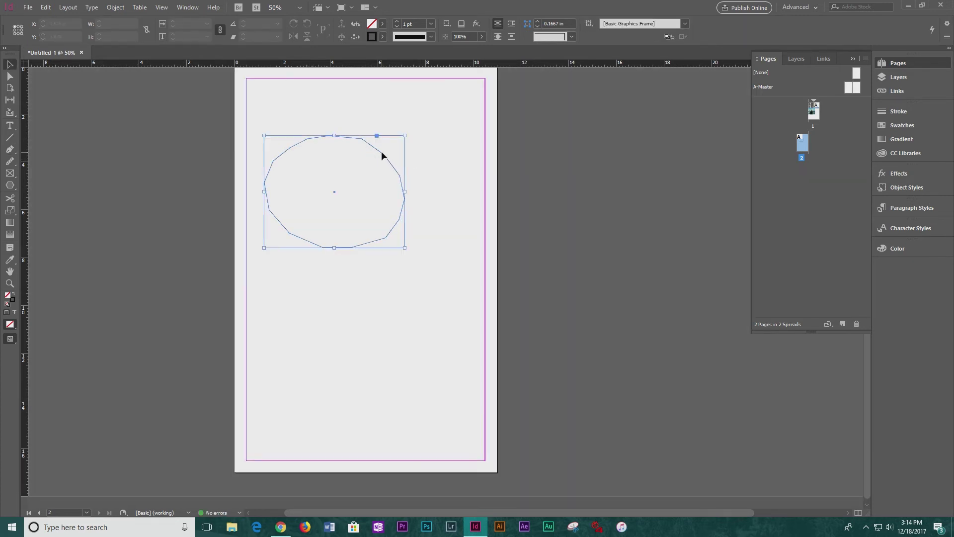
{"action": "left_click", "coordinate": [10, 163]}
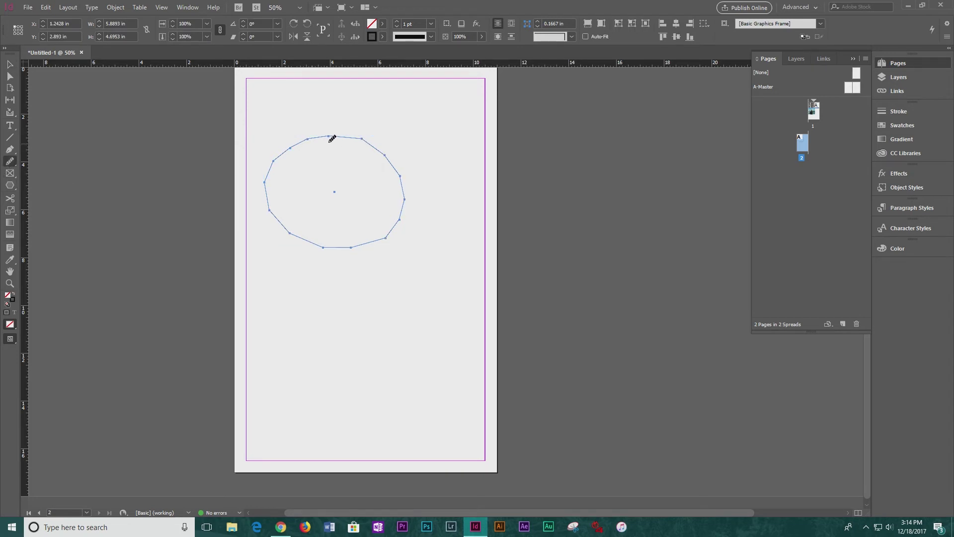
- Retrace the oval's edges with the Pencil tool to smooth its outline
{"action": "mouse_move", "coordinate": [323, 133]}
{"action": "left_mouse_down"}
{"action": "mouse_move", "coordinate": [279, 151]}
{"action": "mouse_move", "coordinate": [322, 244]}
{"action": "mouse_move", "coordinate": [396, 225]}
{"action": "left_mouse_up"}
{"action": "mouse_move", "coordinate": [406, 187]}
{"action": "left_mouse_down"}
{"action": "mouse_move", "coordinate": [350, 124]}
{"action": "mouse_move", "coordinate": [263, 175]}
{"action": "mouse_move", "coordinate": [263, 164]}
{"action": "mouse_move", "coordinate": [384, 159]}
{"action": "mouse_move", "coordinate": [329, 136]}
{"action": "mouse_move", "coordinate": [256, 241]}
{"action": "mouse_move", "coordinate": [408, 236]}
{"action": "mouse_move", "coordinate": [329, 248]}
{"action": "mouse_move", "coordinate": [253, 148]}
{"action": "mouse_move", "coordinate": [385, 152]}
{"action": "mouse_move", "coordinate": [253, 184]}
{"action": "mouse_move", "coordinate": [403, 257]}
{"action": "mouse_move", "coordinate": [320, 235]}
{"action": "mouse_move", "coordinate": [266, 160]}
{"action": "left_mouse_up"}
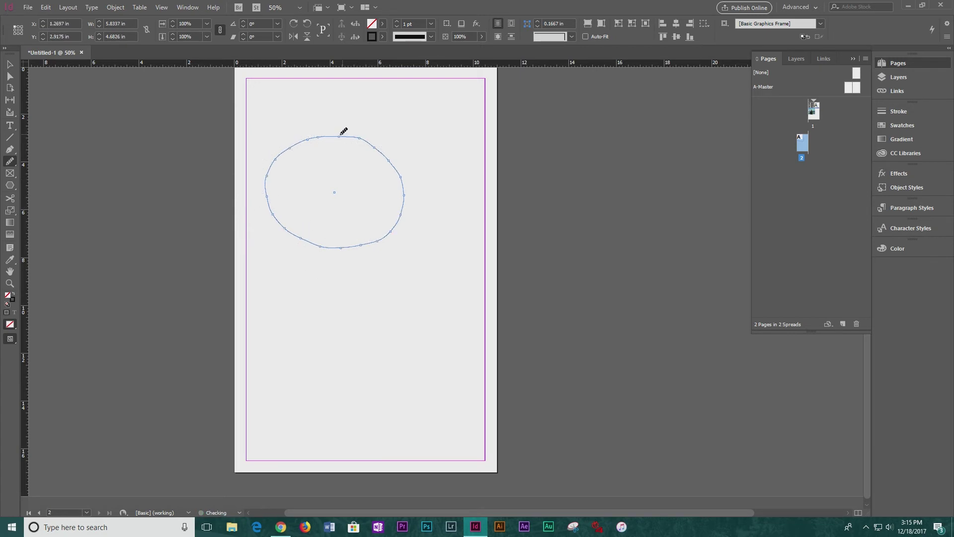
{"action": "left_click_drag", "start_coordinate": [266, 215], "coordinate": [396, 232]}
{"action": "mouse_move", "coordinate": [285, 234]}
{"action": "left_mouse_down"}
{"action": "mouse_move", "coordinate": [396, 238]}
{"action": "mouse_move", "coordinate": [402, 181]}
{"action": "left_mouse_up"}
{"action": "left_click_drag", "start_coordinate": [347, 128], "coordinate": [377, 140]}
{"action": "mouse_move", "coordinate": [298, 141]}
{"action": "left_mouse_down"}
{"action": "mouse_move", "coordinate": [339, 131]}
{"action": "mouse_move", "coordinate": [403, 185]}
{"action": "mouse_move", "coordinate": [363, 244]}
{"action": "left_mouse_up"}
{"action": "left_click_drag", "start_coordinate": [267, 204], "coordinate": [368, 245]}
{"action": "mouse_move", "coordinate": [326, 140]}
{"action": "left_mouse_down"}
{"action": "mouse_move", "coordinate": [373, 152]}
{"action": "mouse_move", "coordinate": [375, 251]}
{"action": "mouse_move", "coordinate": [267, 192]}
{"action": "mouse_move", "coordinate": [353, 135]}
{"action": "mouse_move", "coordinate": [263, 219]}
{"action": "mouse_move", "coordinate": [379, 210]}
{"action": "mouse_move", "coordinate": [358, 141]}
{"action": "left_mouse_up"}
- Check the smoothed oval in Preview mode, then select and delete it
{"action": "left_click", "coordinate": [9, 64]}
{"action": "left_click", "coordinate": [238, 195]}
{"action": "key", "text": "w"}
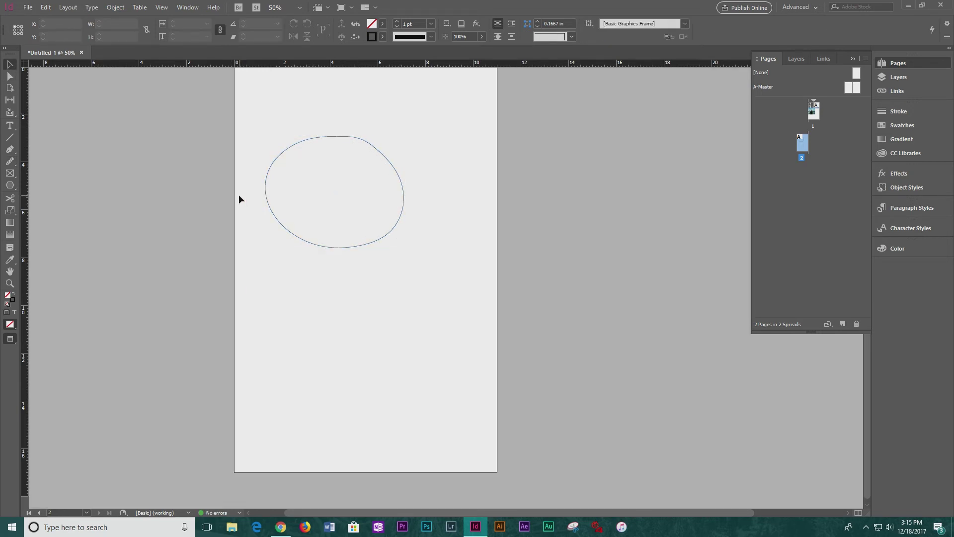
{"action": "key", "text": "w"}
{"action": "left_click", "coordinate": [286, 244]}
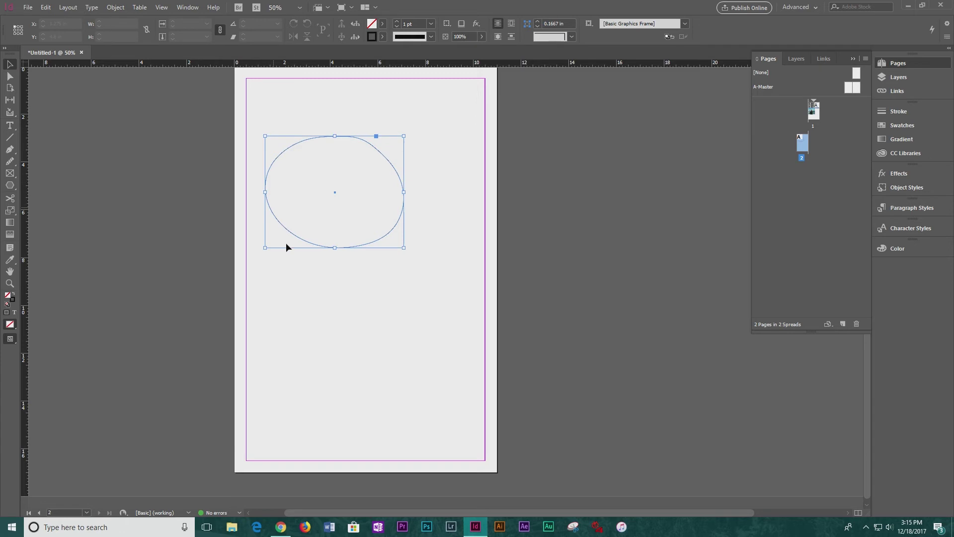
{"action": "key", "text": "Delete"}
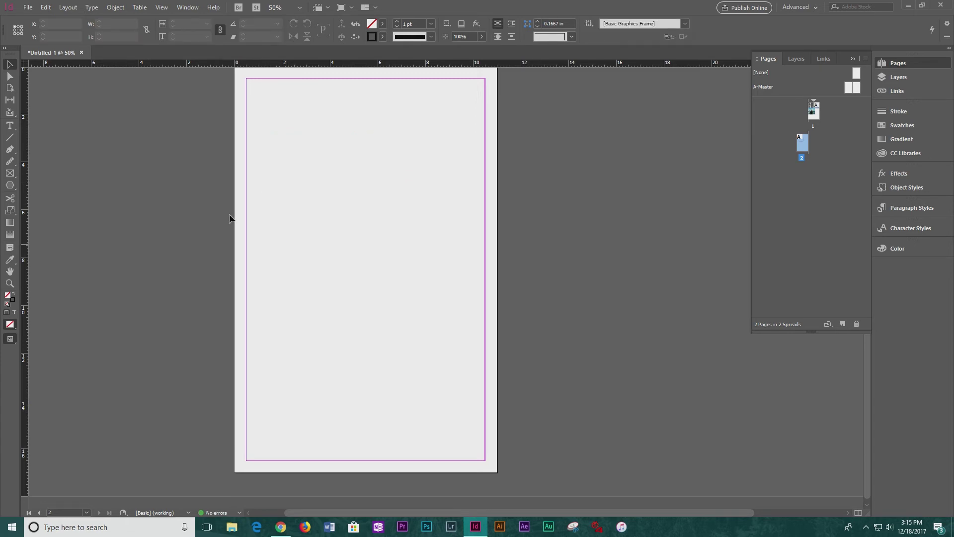
{"action": "left_click", "coordinate": [10, 149]}
- Pen-draw a closed nine-corner polygon with a centre notch and select it
{"action": "left_click", "coordinate": [329, 122]}
{"action": "left_click", "coordinate": [279, 167]}
{"action": "left_click", "coordinate": [270, 247]}
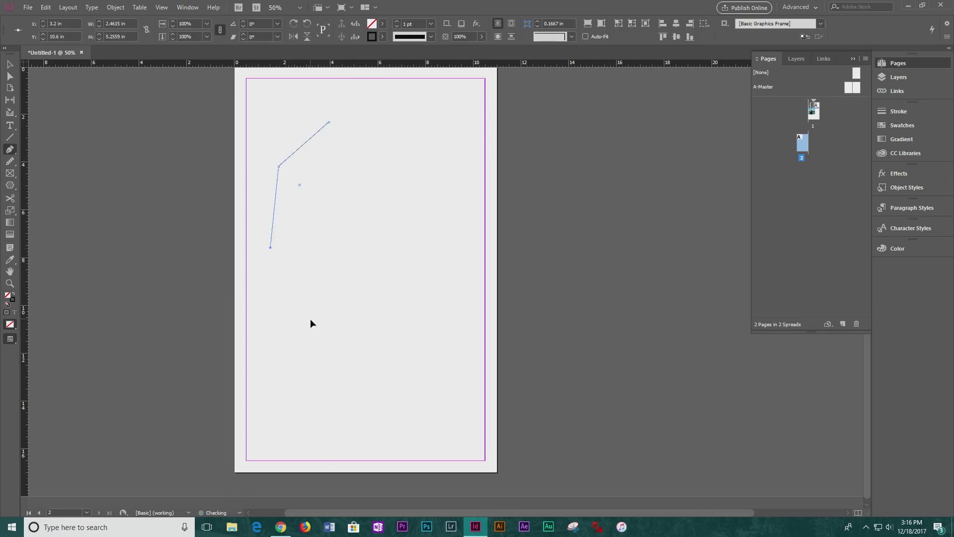
{"action": "left_click", "coordinate": [311, 320]}
{"action": "left_click", "coordinate": [383, 333]}
{"action": "left_click", "coordinate": [425, 316]}
{"action": "left_click", "coordinate": [432, 230]}
{"action": "left_click", "coordinate": [350, 197]}
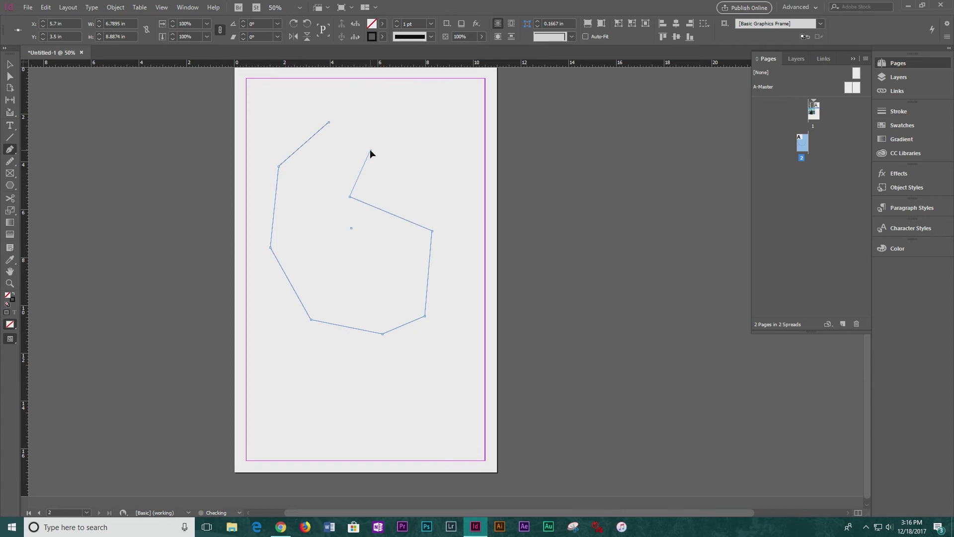
{"action": "left_click", "coordinate": [370, 151]}
{"action": "left_click", "coordinate": [329, 123]}
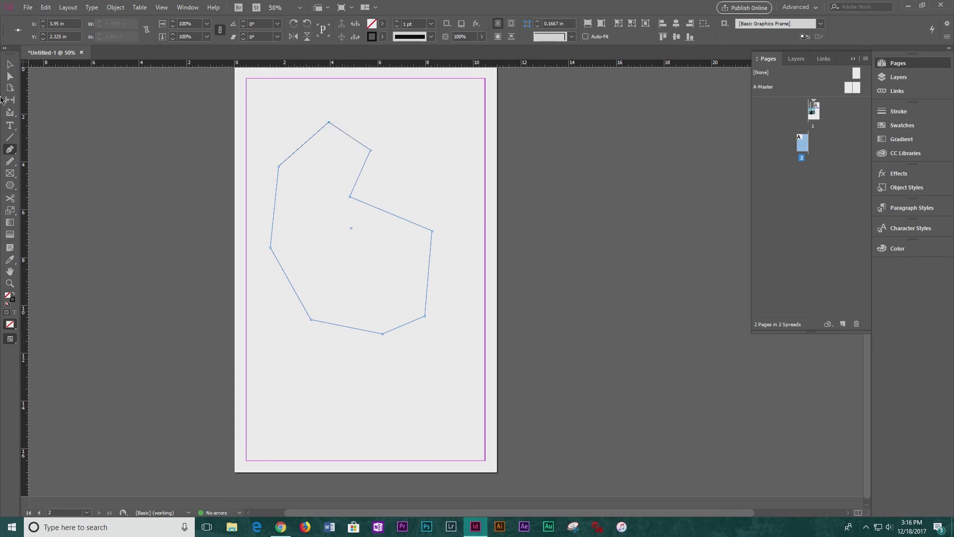
{"action": "left_click", "coordinate": [11, 64]}
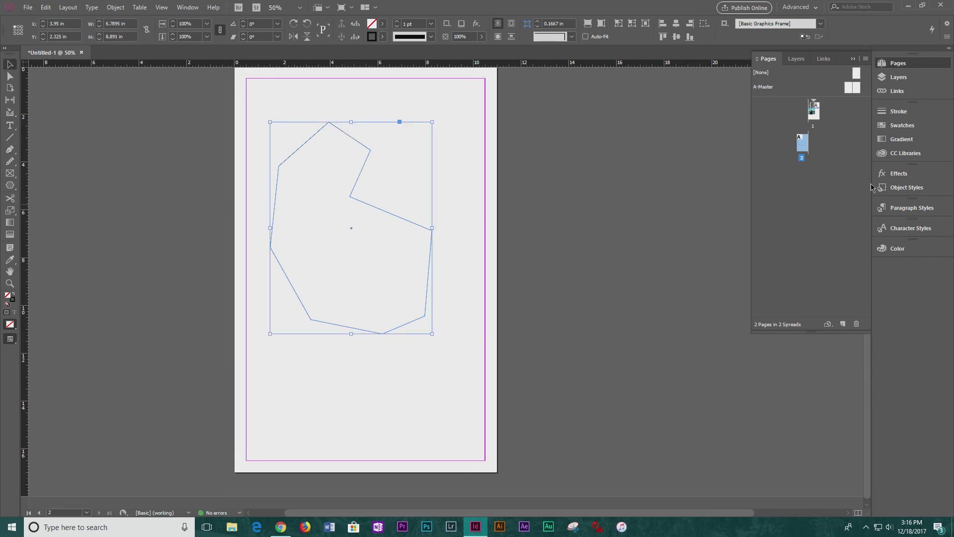
{"action": "left_click", "coordinate": [910, 125]}
- Try yellow, green and blue swatches, settling on green C=75 M=5 Y=100 K=0
{"action": "left_click", "coordinate": [906, 251]}
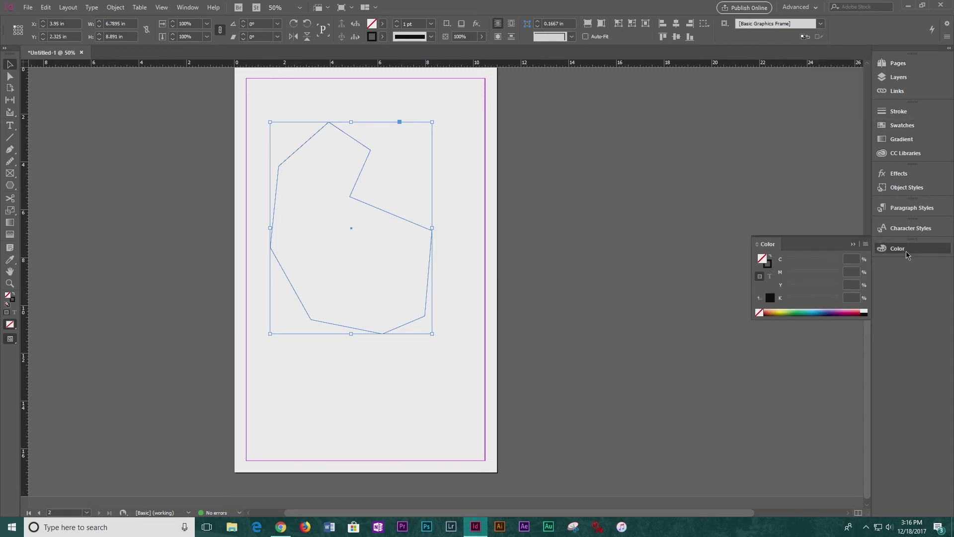
{"action": "left_click", "coordinate": [905, 125]}
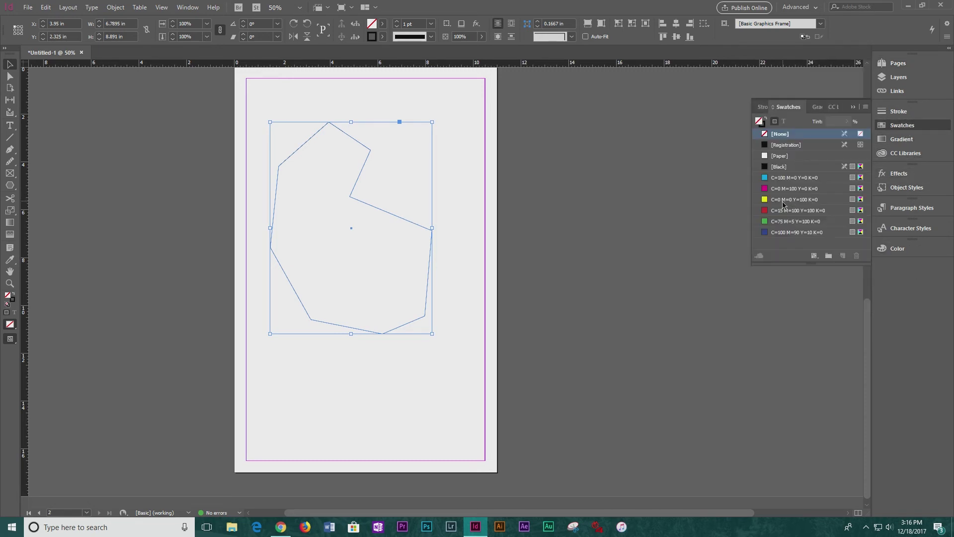
{"action": "left_click", "coordinate": [782, 201]}
{"action": "left_click", "coordinate": [787, 222]}
{"action": "left_click", "coordinate": [790, 233]}
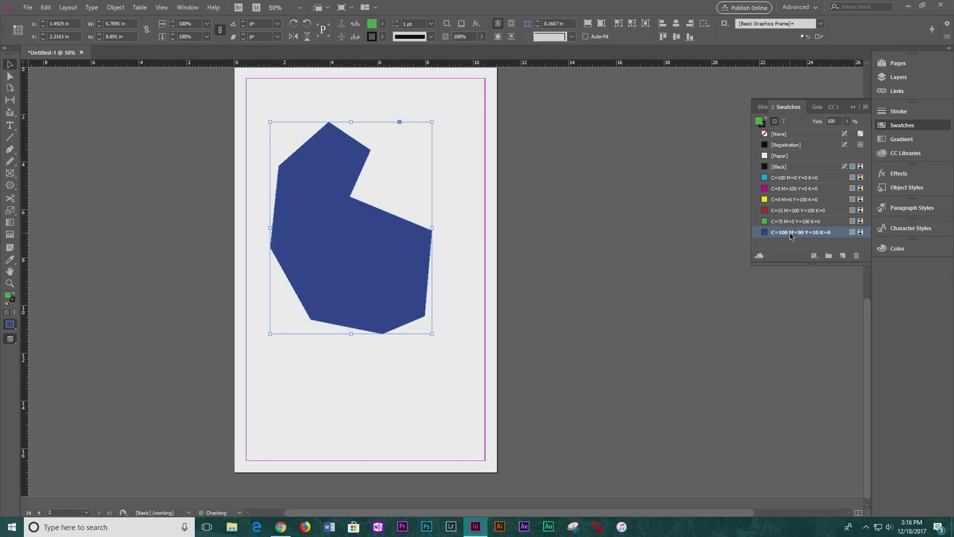
{"action": "left_click", "coordinate": [791, 221]}
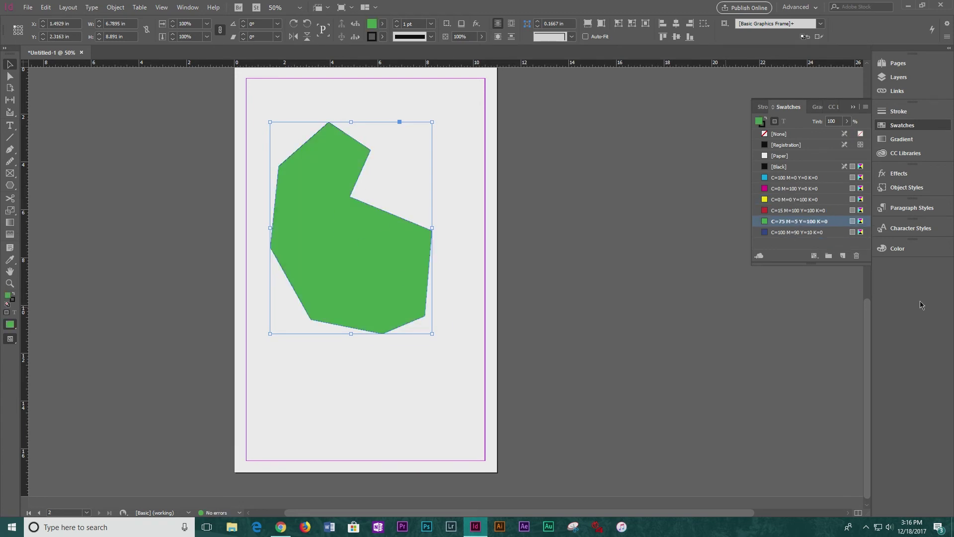
- Pick a darker green from the Color panel spectrum and raise cyan to 100
{"action": "left_click", "coordinate": [917, 247]}
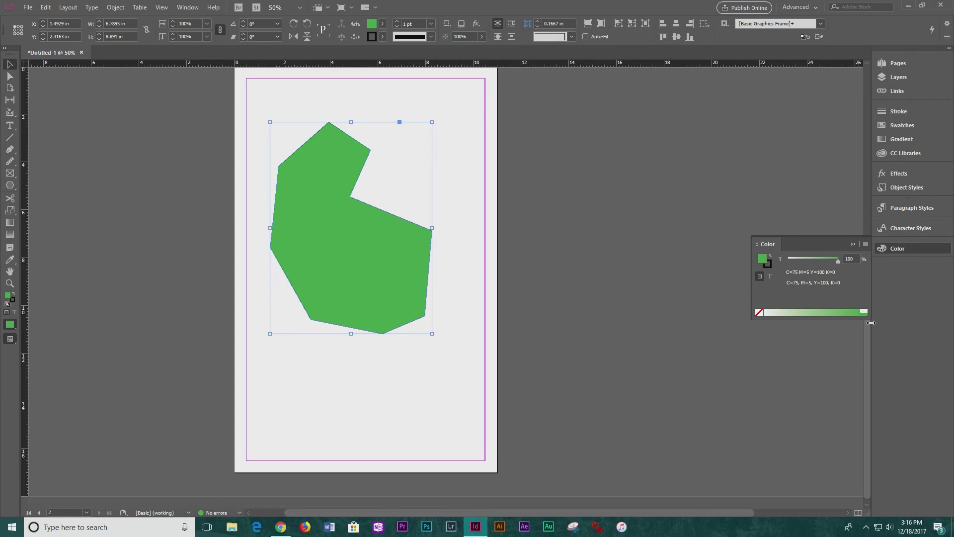
{"action": "left_click", "coordinate": [759, 312]}
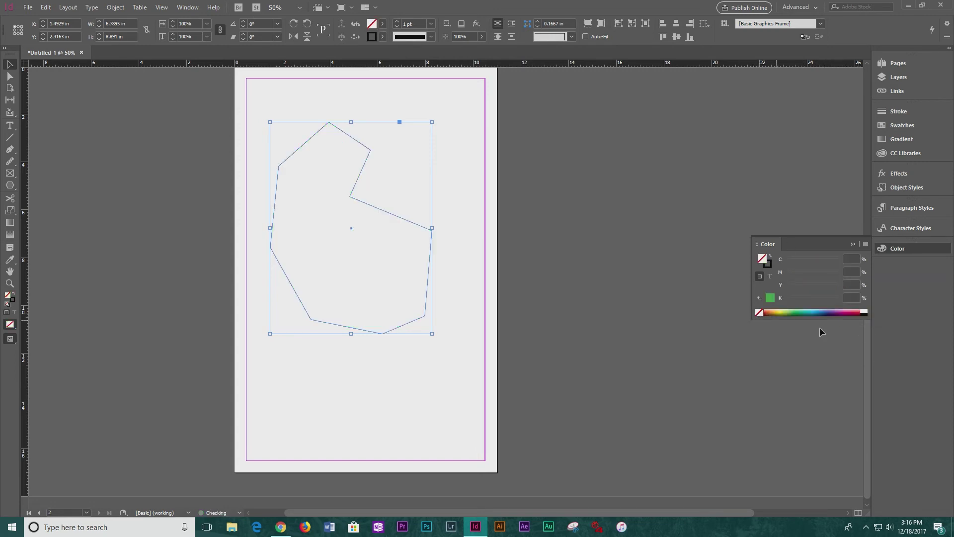
{"action": "left_click", "coordinate": [797, 309]}
{"action": "mouse_move", "coordinate": [794, 299]}
{"action": "left_mouse_down"}
{"action": "mouse_move", "coordinate": [828, 301]}
{"action": "mouse_move", "coordinate": [795, 300]}
{"action": "left_mouse_up"}
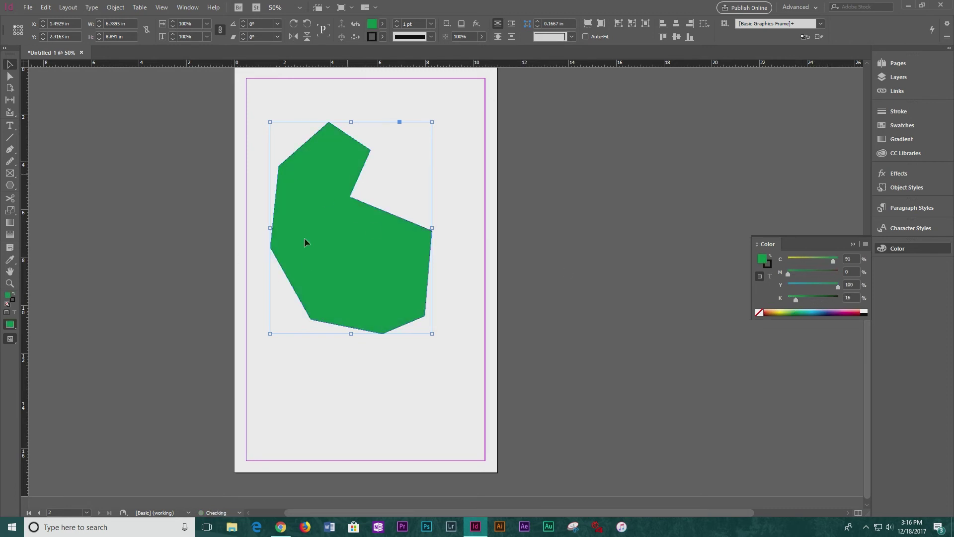
{"action": "left_click_drag", "start_coordinate": [835, 264], "coordinate": [847, 263]}
- Show the green fill as RGB values, switch back to CMYK, and close the panel
{"action": "left_click", "coordinate": [866, 244]}
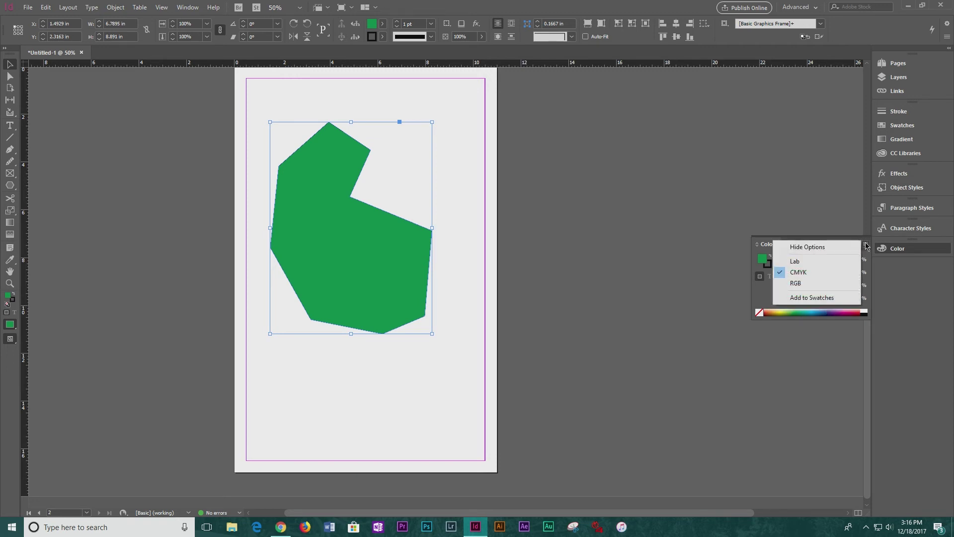
{"action": "left_click", "coordinate": [815, 283]}
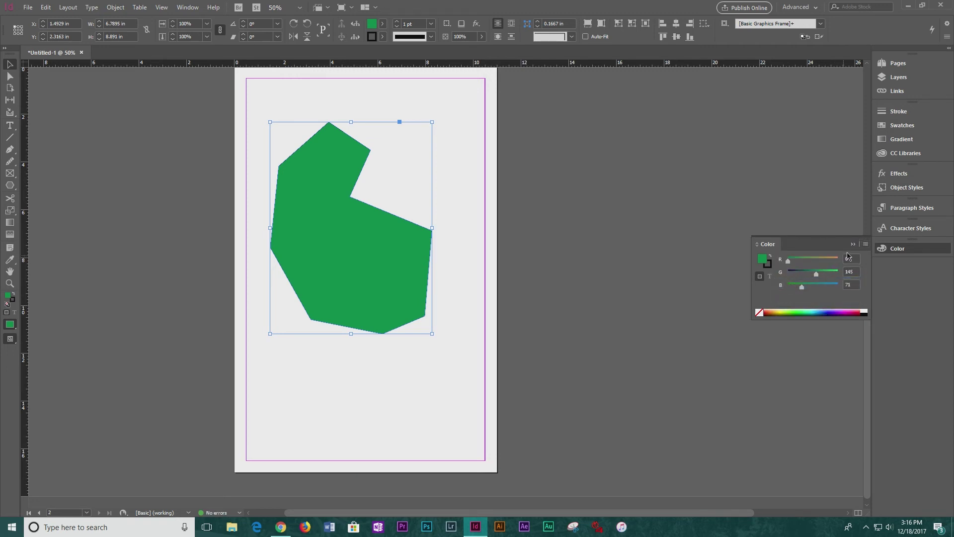
{"action": "left_click", "coordinate": [866, 244]}
{"action": "left_click", "coordinate": [835, 272]}
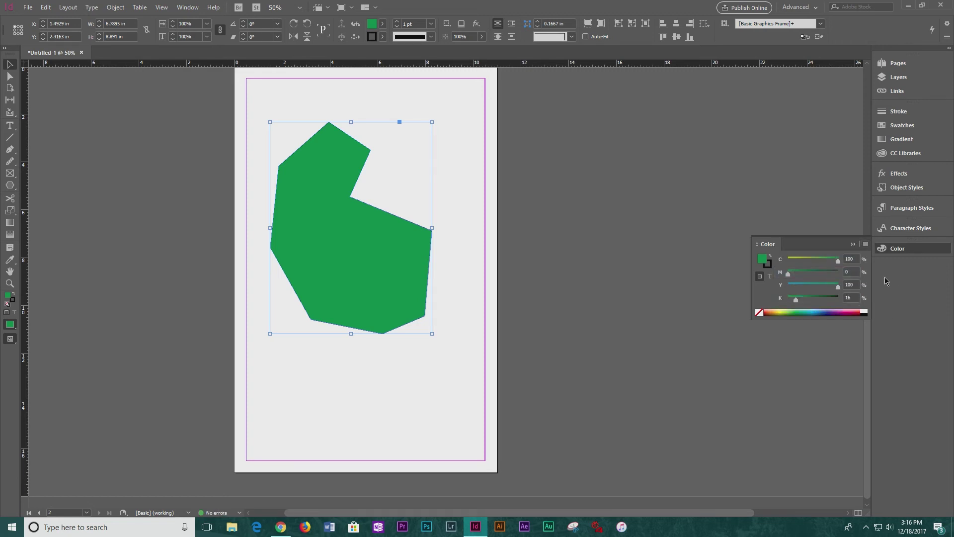
{"action": "left_click", "coordinate": [903, 247]}
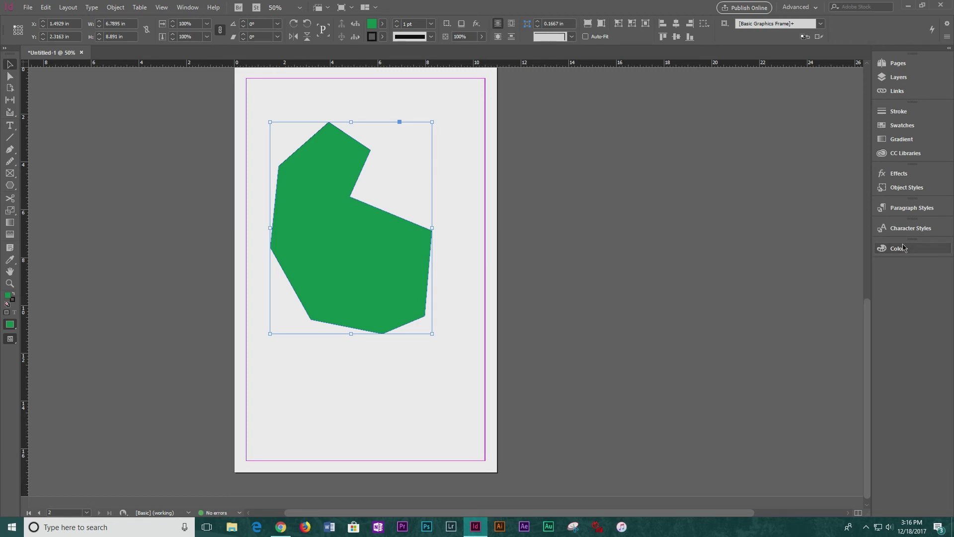
{"action": "left_click", "coordinate": [901, 112]}
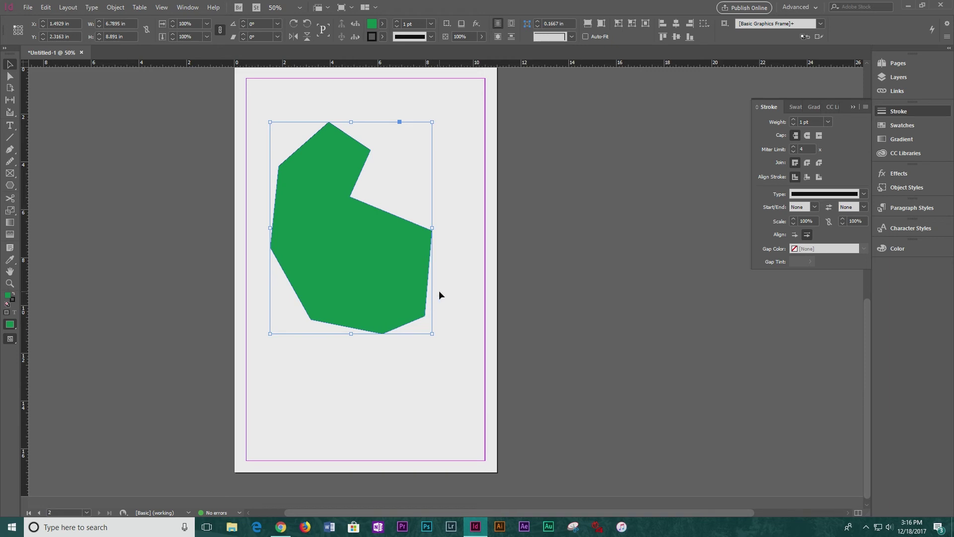
- Adjust the polygon's stroke weight up and down, finishing at 16 pt
{"action": "left_click", "coordinate": [793, 119]}
{"action": "left_click", "coordinate": [793, 120]}
{"action": "left_click", "coordinate": [794, 120]}
{"action": "left_click", "coordinate": [793, 120]}
{"action": "left_click", "coordinate": [793, 120]}
{"action": "left_click", "coordinate": [793, 120]}
{"action": "left_click", "coordinate": [793, 119]}
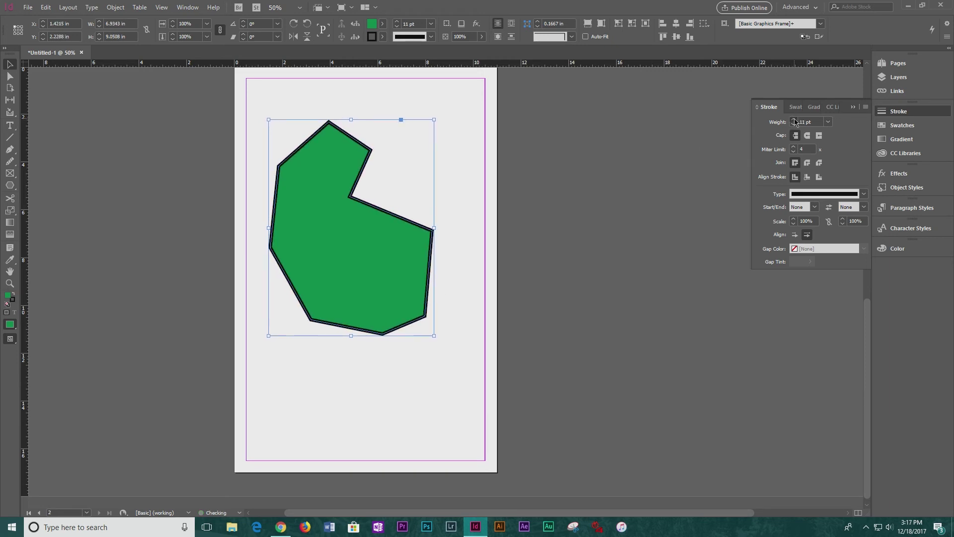
{"action": "left_click", "coordinate": [794, 119]}
{"action": "left_click", "coordinate": [793, 120]}
{"action": "left_click", "coordinate": [793, 125]}
{"action": "left_click", "coordinate": [793, 126]}
{"action": "left_click", "coordinate": [794, 125]}
{"action": "left_click", "coordinate": [793, 126]}
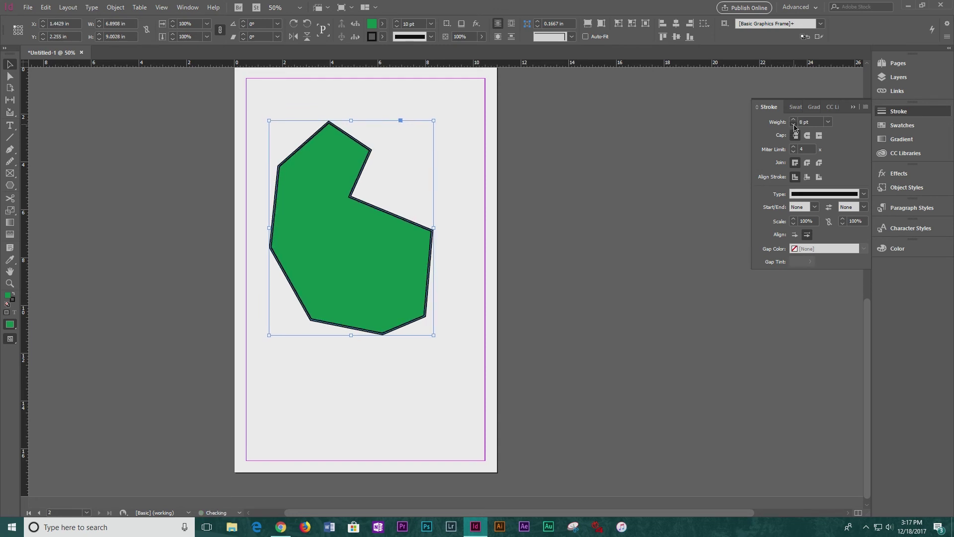
{"action": "left_click", "coordinate": [794, 126]}
{"action": "left_click", "coordinate": [794, 125]}
{"action": "left_click", "coordinate": [794, 126]}
{"action": "left_click", "coordinate": [794, 125]}
{"action": "left_click", "coordinate": [794, 126]}
{"action": "left_click", "coordinate": [793, 125]}
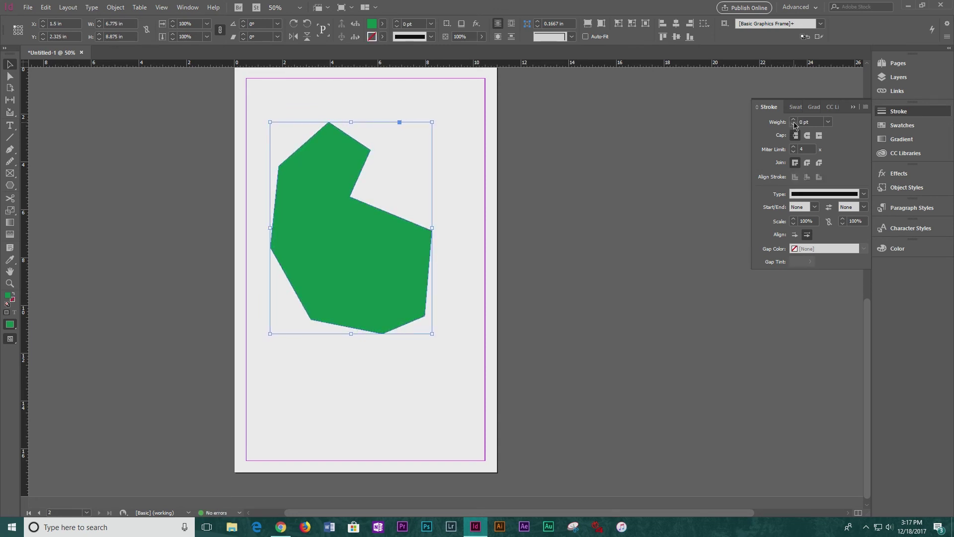
{"action": "left_click", "coordinate": [794, 123]}
{"action": "left_click", "coordinate": [793, 123]}
{"action": "left_click", "coordinate": [794, 123]}
{"action": "left_click", "coordinate": [794, 123]}
{"action": "left_click", "coordinate": [793, 123]}
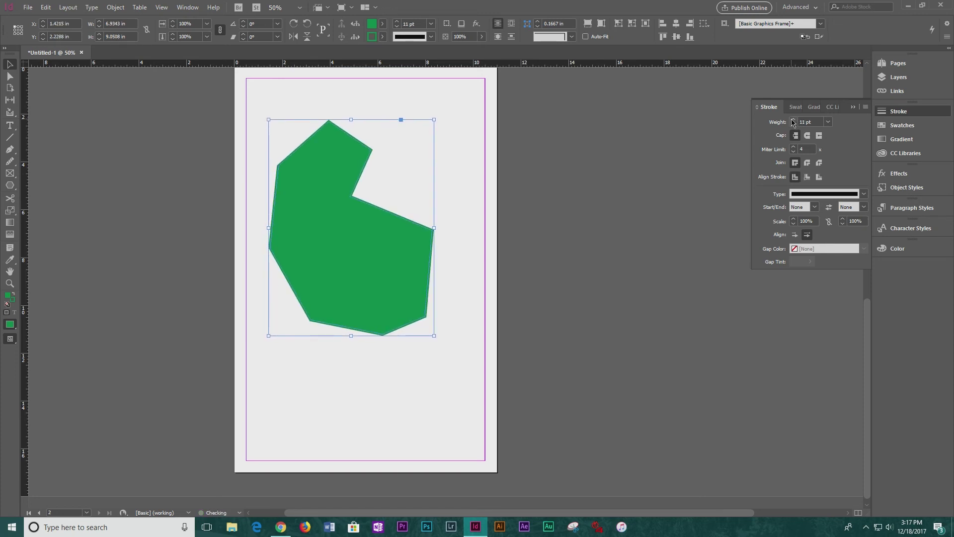
{"action": "left_click", "coordinate": [794, 123]}
{"action": "left_click", "coordinate": [793, 123]}
{"action": "left_click", "coordinate": [794, 123]}
{"action": "left_click", "coordinate": [793, 122]}
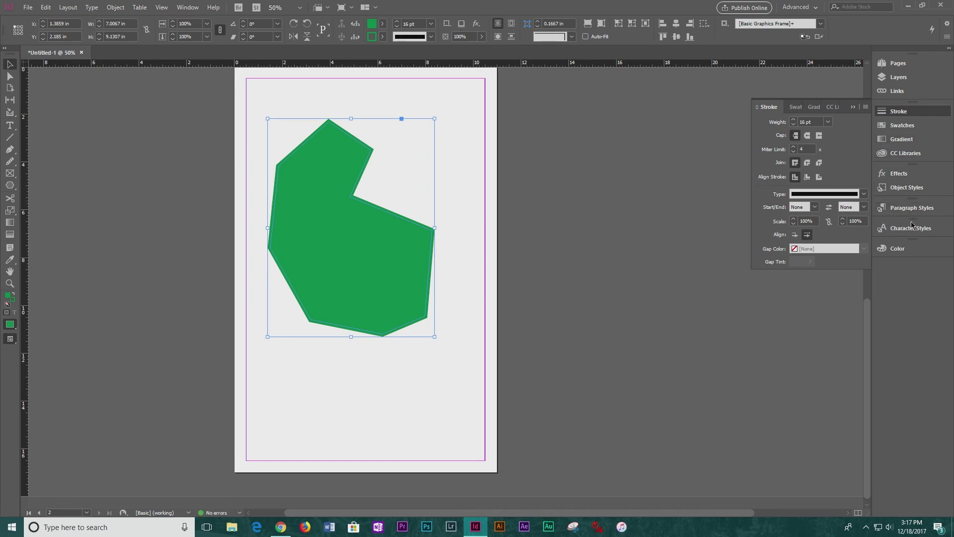
- Change the polygon's 16 pt outline to dark blue (C100 M88 K38), then deselect and preview the page
{"action": "left_click", "coordinate": [915, 252]}
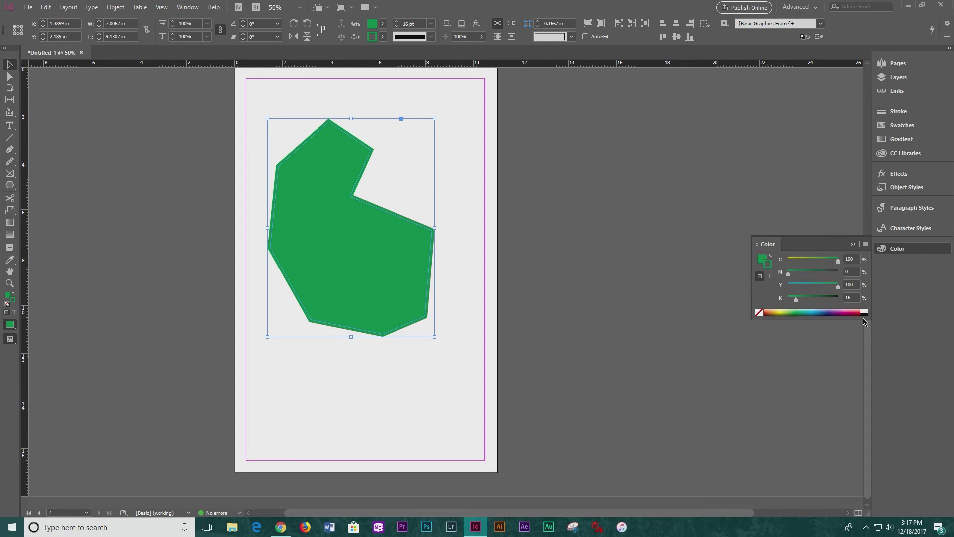
{"action": "left_click", "coordinate": [865, 311]}
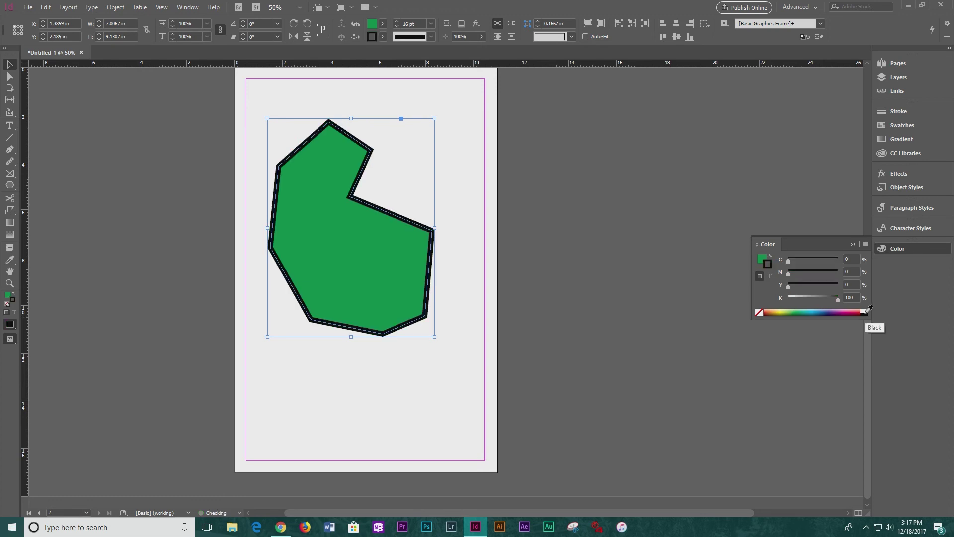
{"action": "left_click", "coordinate": [811, 310]}
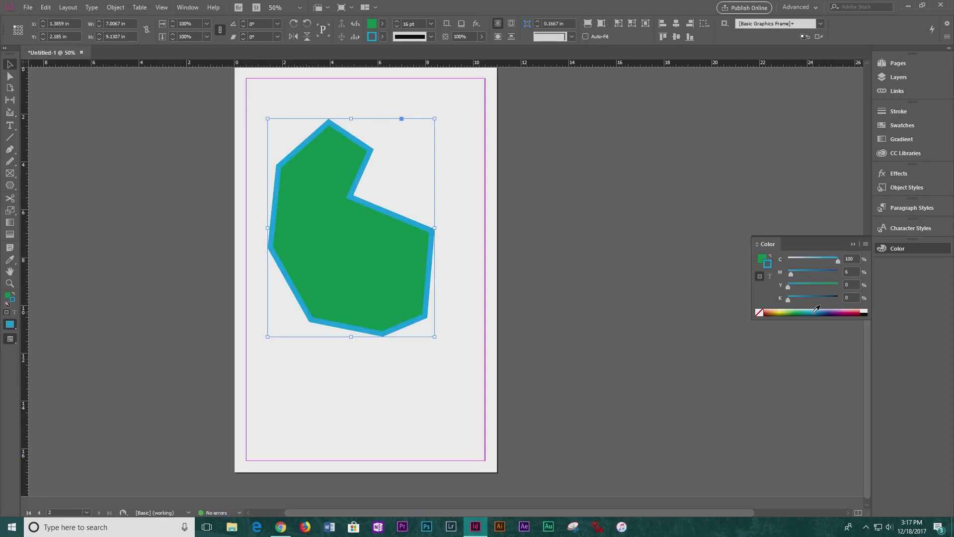
{"action": "left_click", "coordinate": [785, 311]}
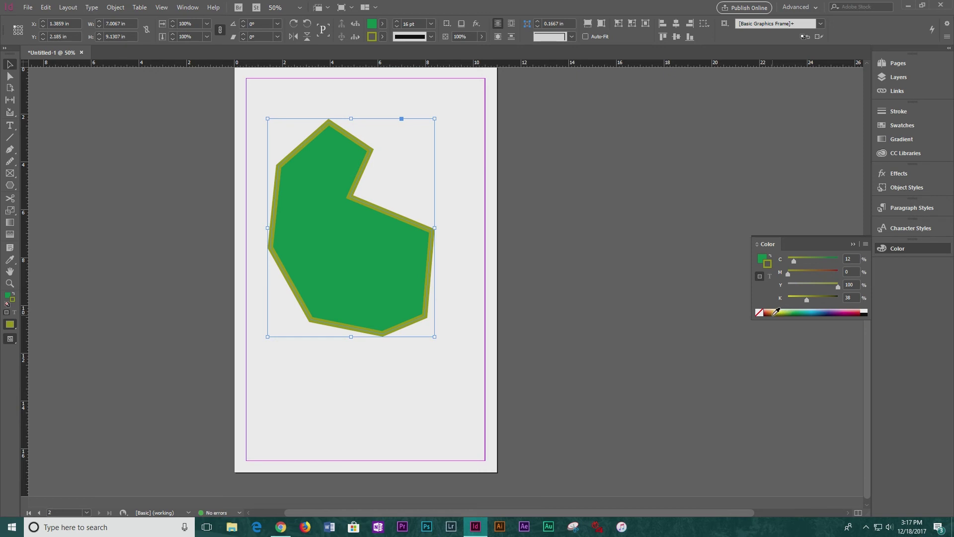
{"action": "left_click", "coordinate": [784, 310]}
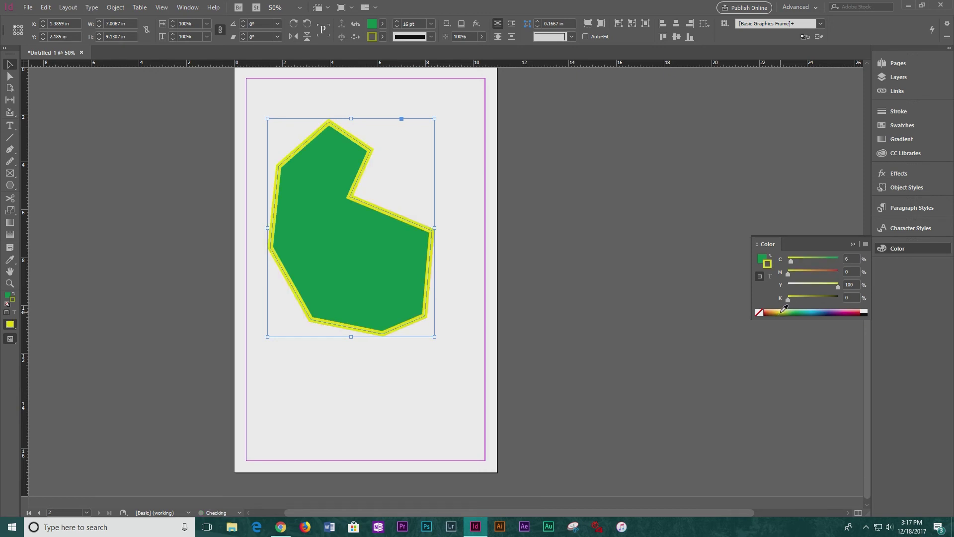
{"action": "left_click", "coordinate": [772, 314]}
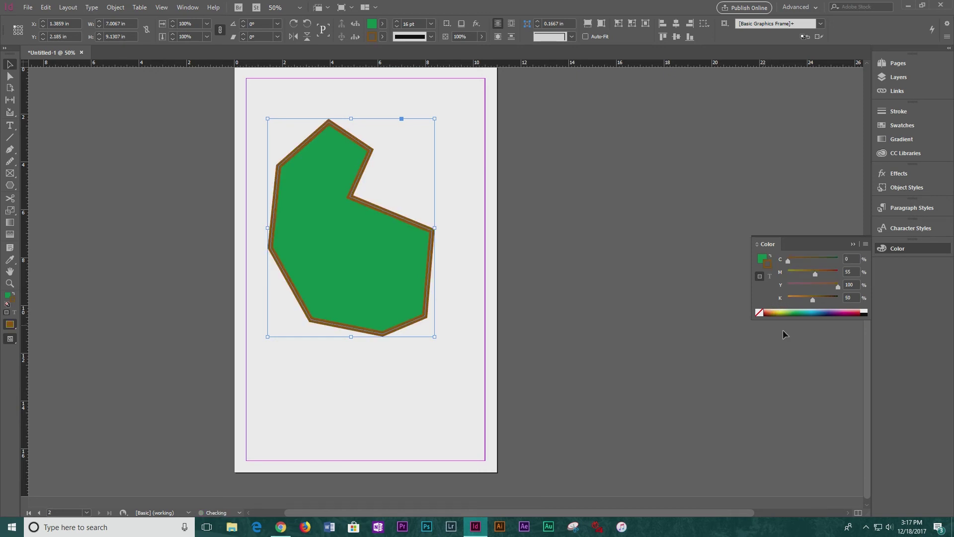
{"action": "left_click", "coordinate": [844, 311]}
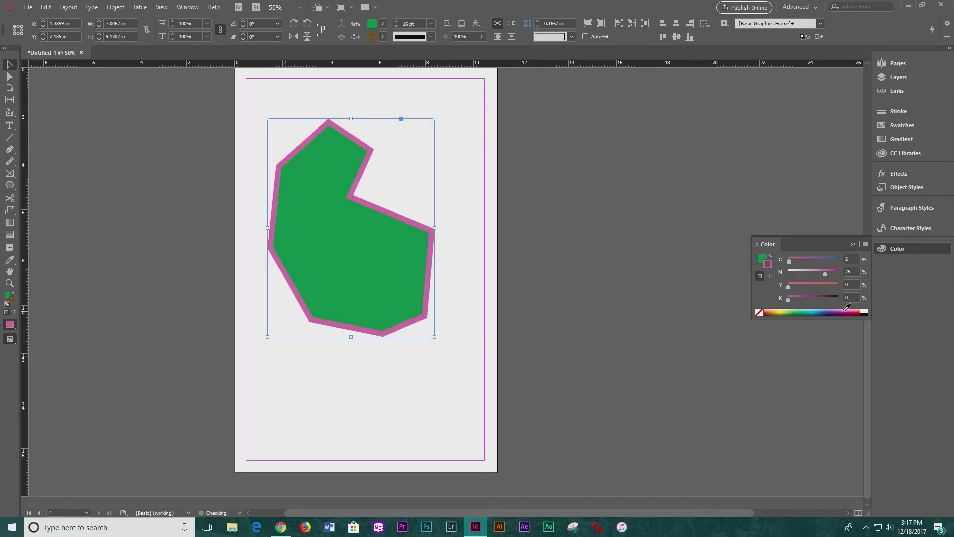
{"action": "left_click", "coordinate": [864, 313]}
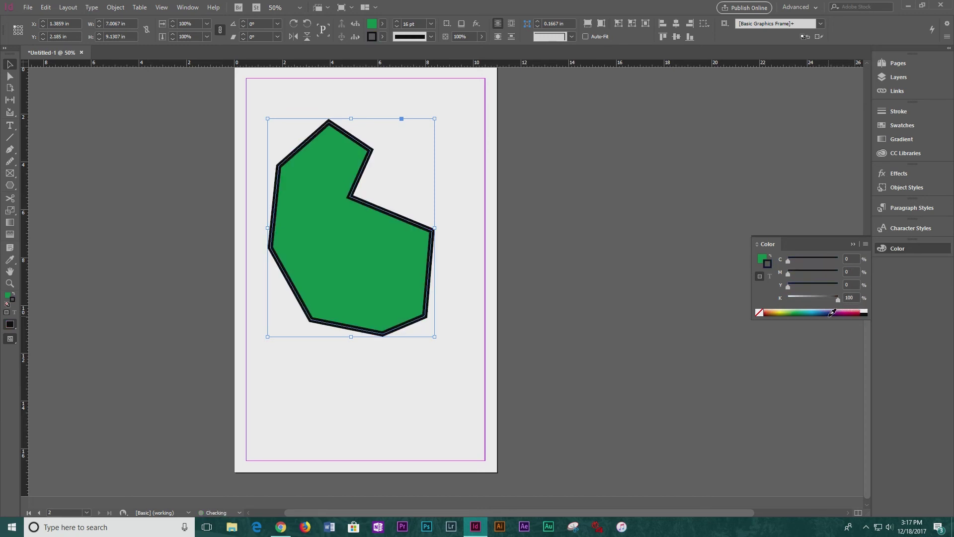
{"action": "left_click", "coordinate": [831, 311]}
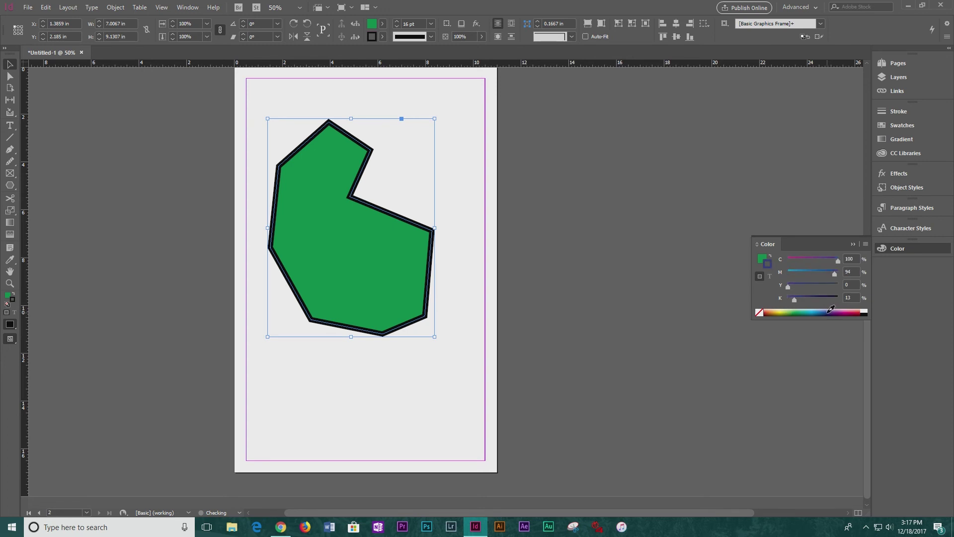
{"action": "left_click", "coordinate": [830, 311]}
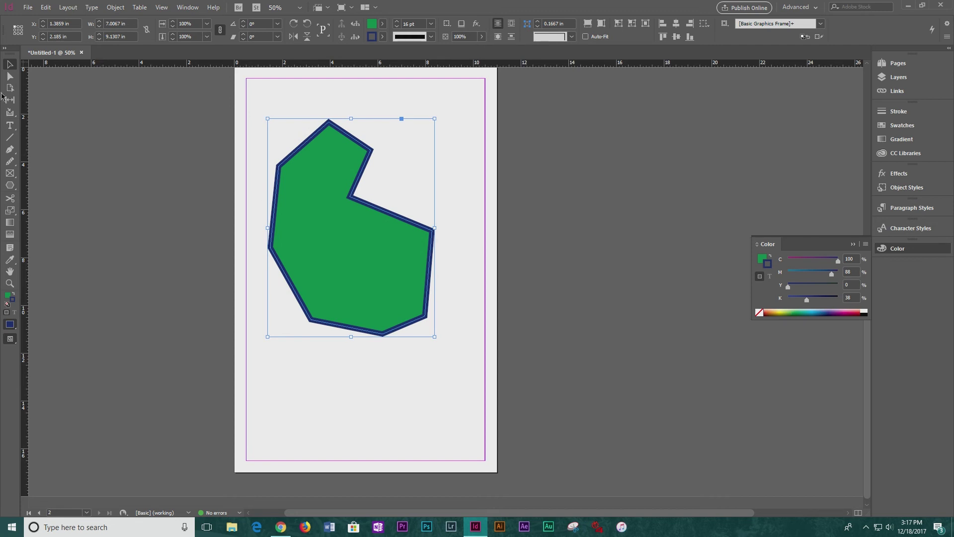
{"action": "left_click", "coordinate": [169, 112]}
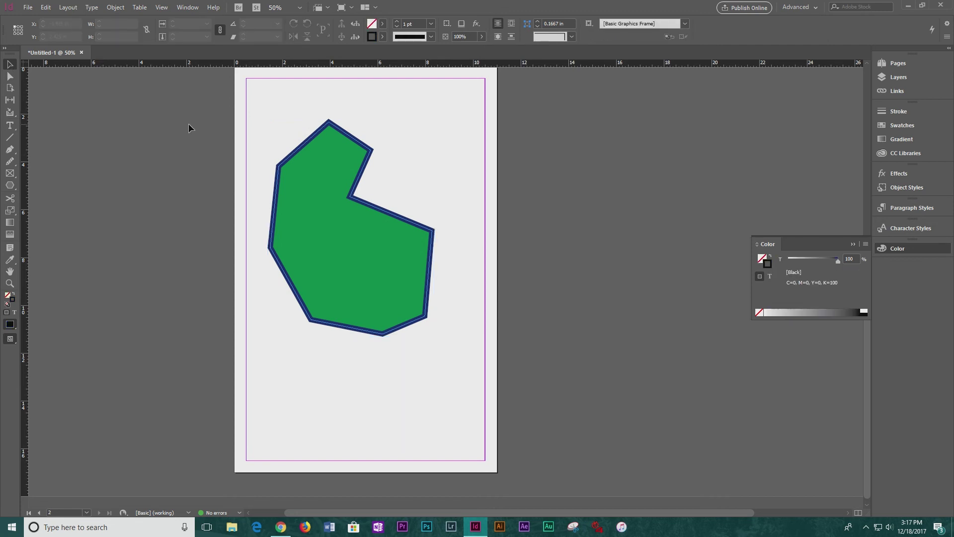
{"action": "key", "text": "w"}
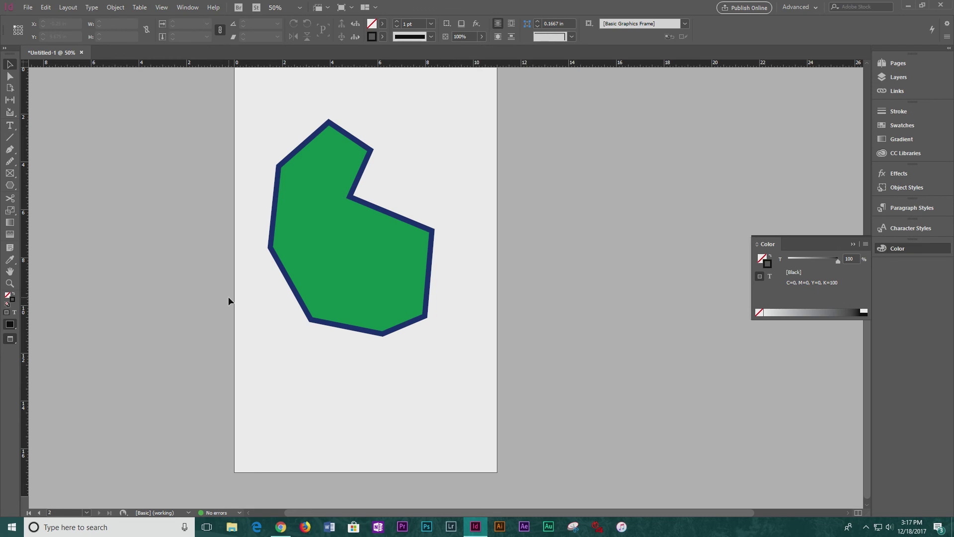
- Draw a five-pointed star below the green polygon with the Polygon tool
{"action": "key", "text": "w"}
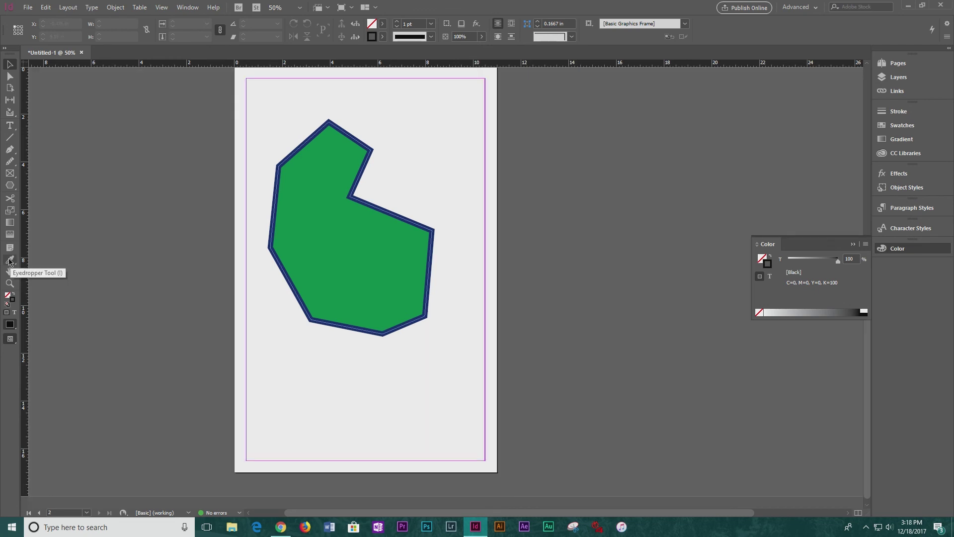
{"action": "left_click", "coordinate": [11, 185]}
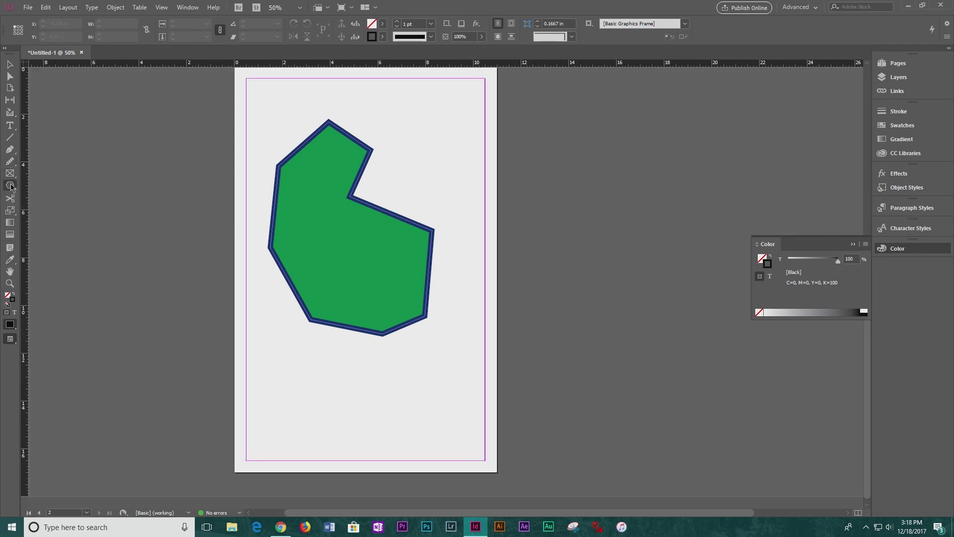
{"action": "left_click_drag", "start_coordinate": [257, 345], "coordinate": [388, 464]}
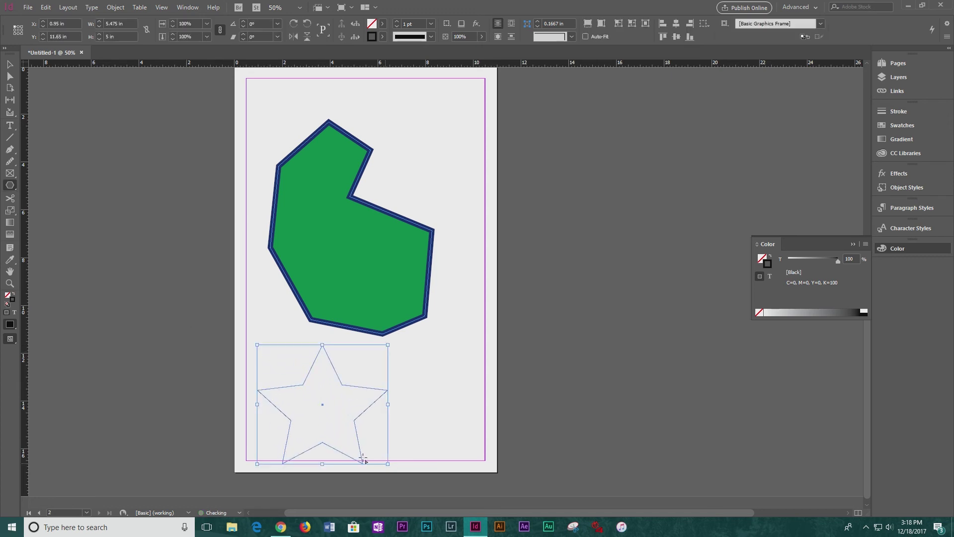
- Give the star the polygon's green fill and dark-blue outline with the Eyedropper, then deselect and preview
{"action": "left_click", "coordinate": [9, 260]}
{"action": "left_click", "coordinate": [317, 257]}
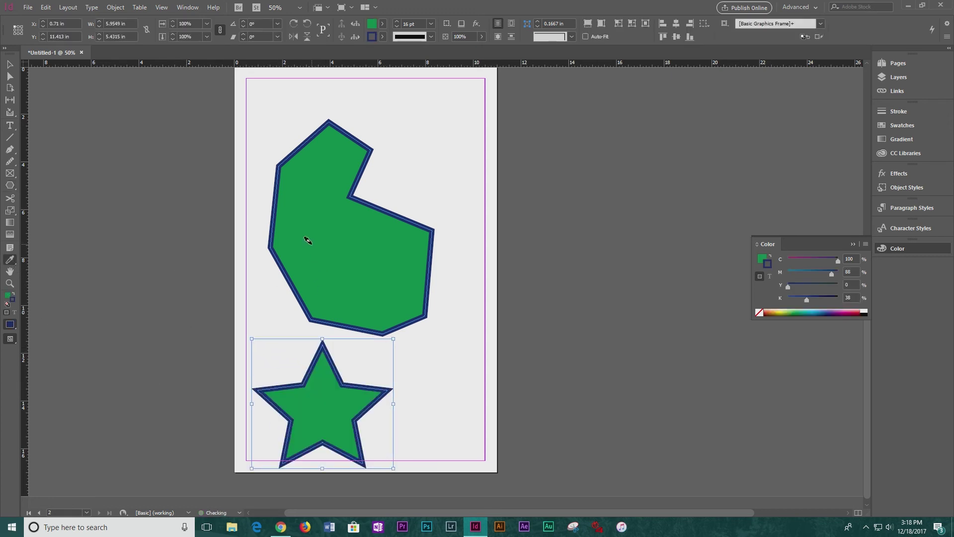
{"action": "left_click", "coordinate": [9, 64]}
{"action": "left_click", "coordinate": [159, 239]}
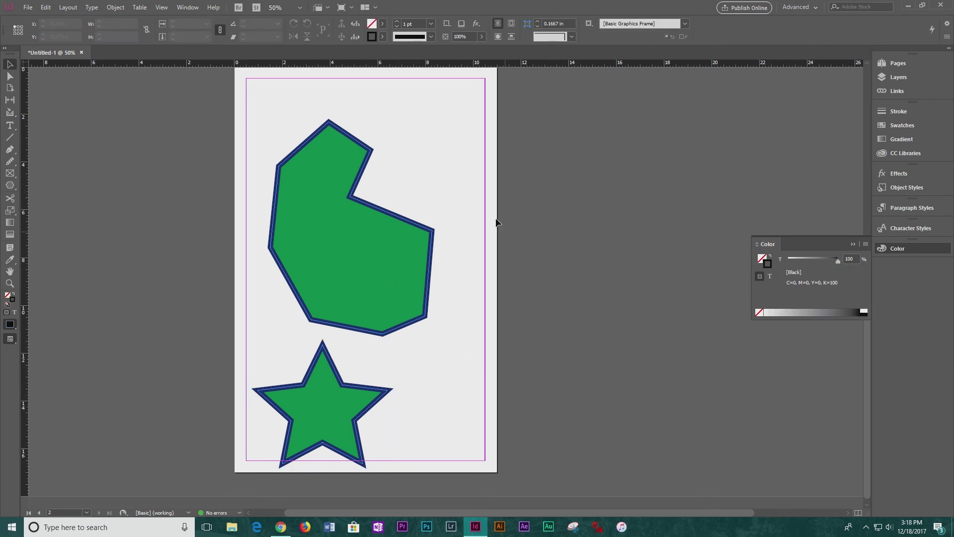
{"action": "key", "text": "w"}
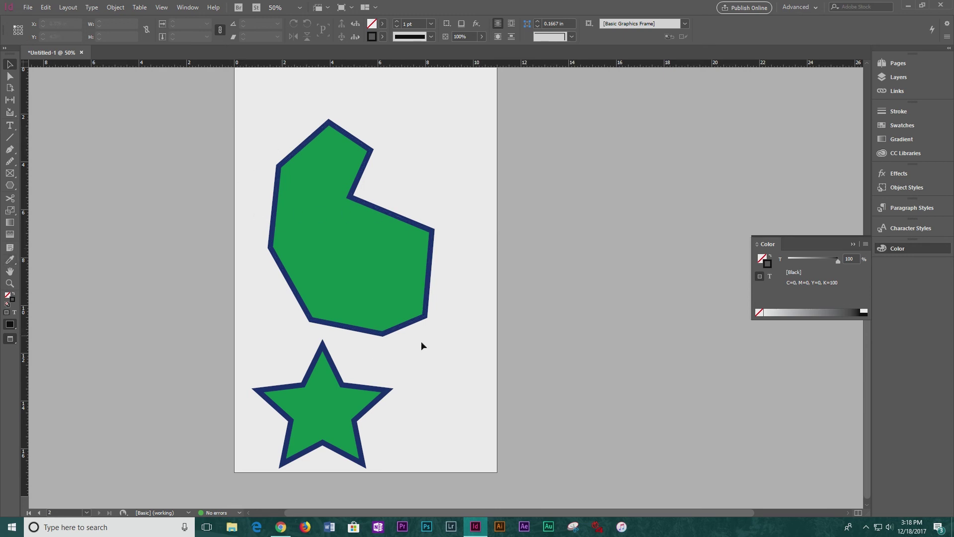
{"action": "left_click", "coordinate": [526, 351]}
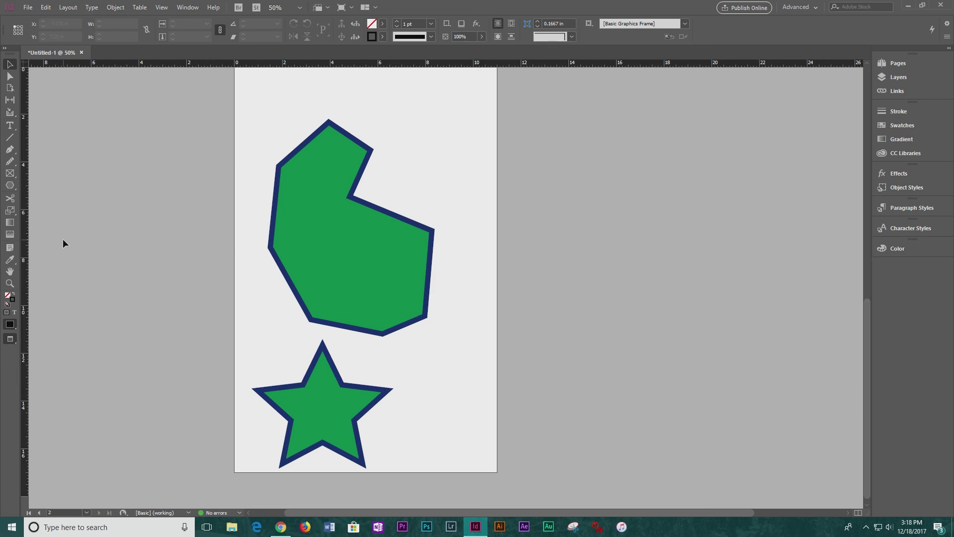